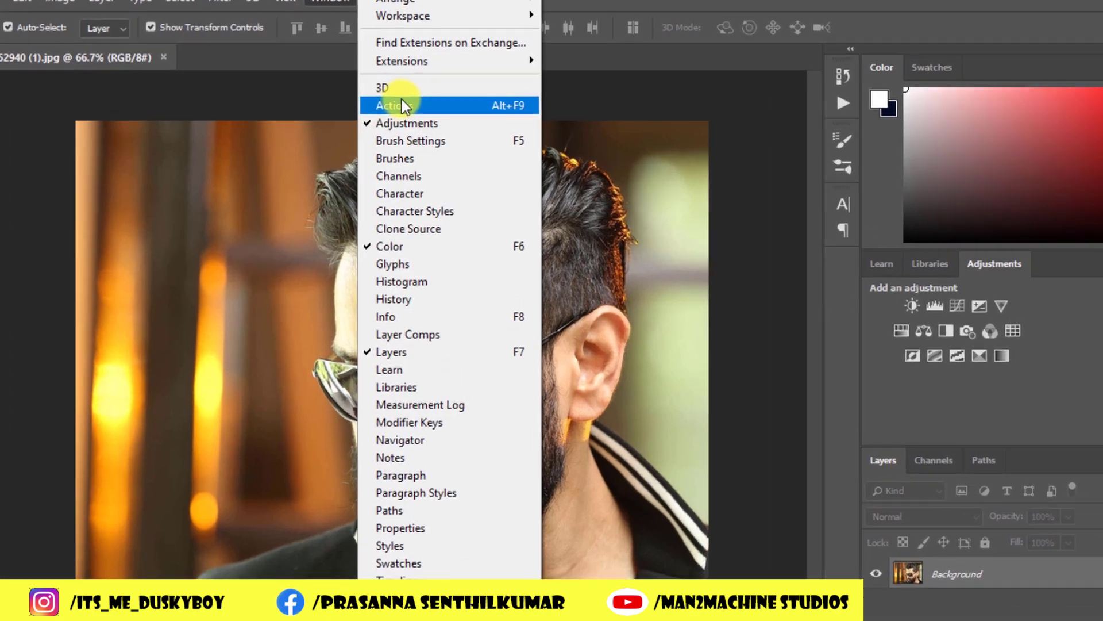
# Create a new action set named Mosaic
pyautogui.click(404, 104)
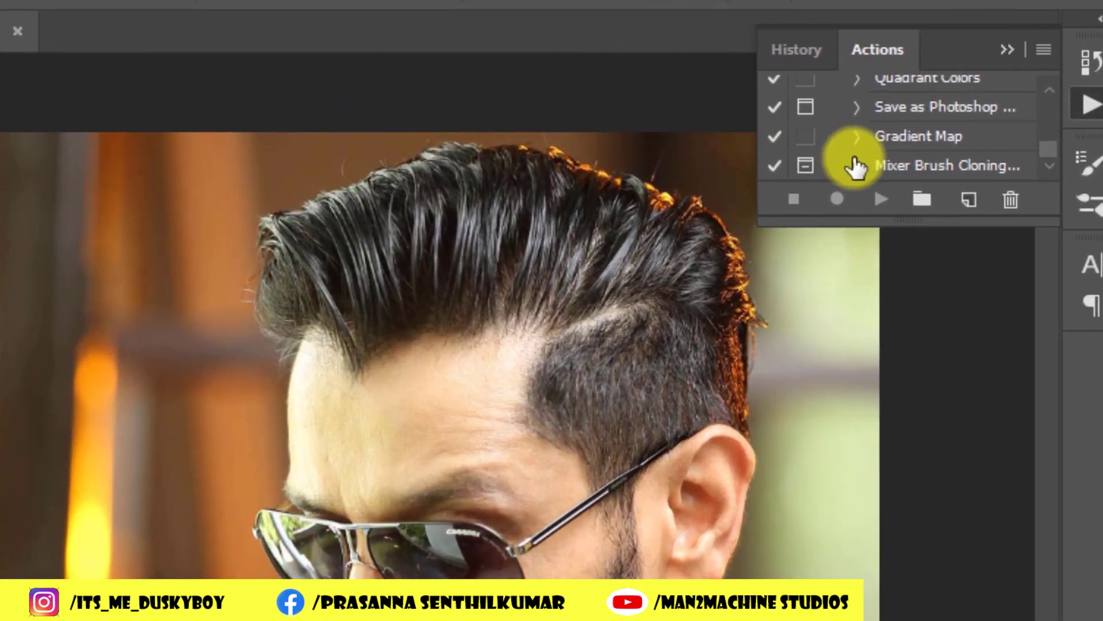
pyautogui.click(921, 198)
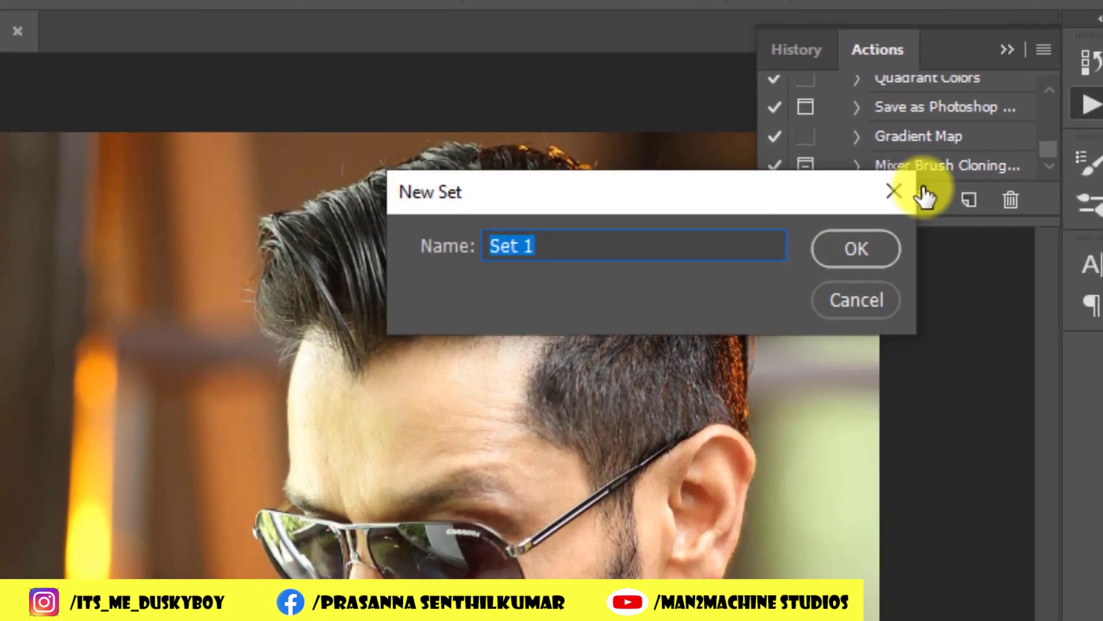
pyautogui.write('Mo')
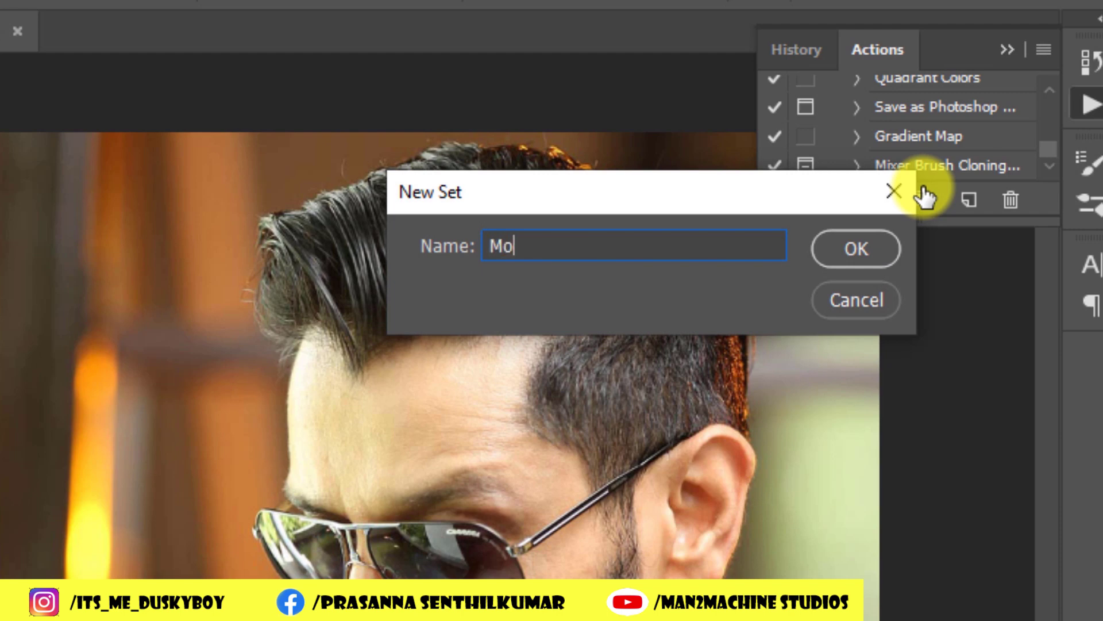
pyautogui.write('saic')
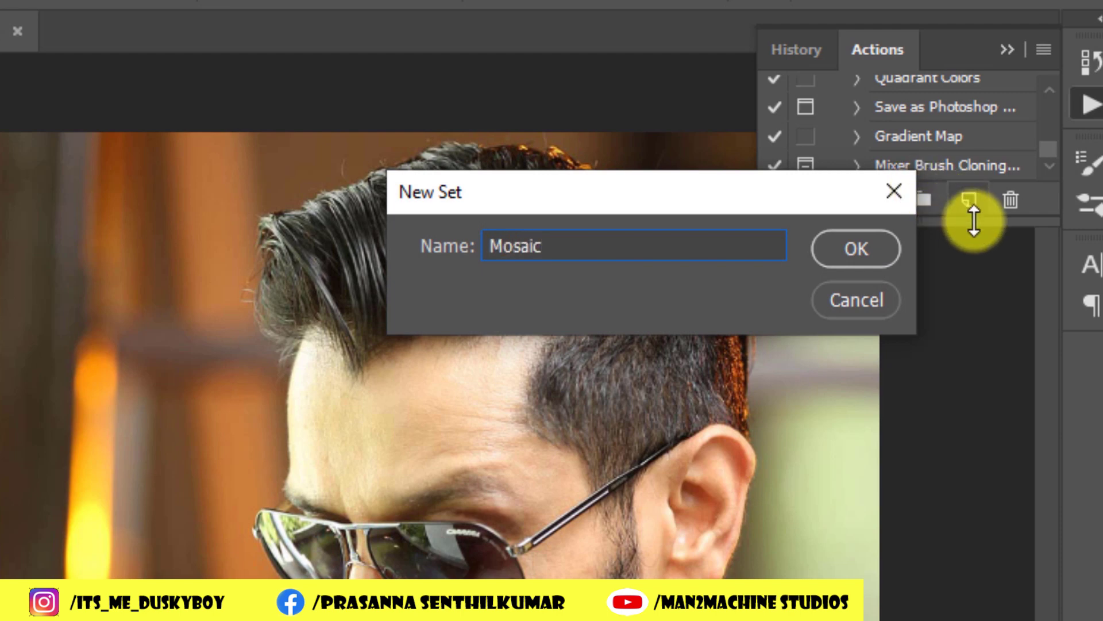
pyautogui.click(866, 241)
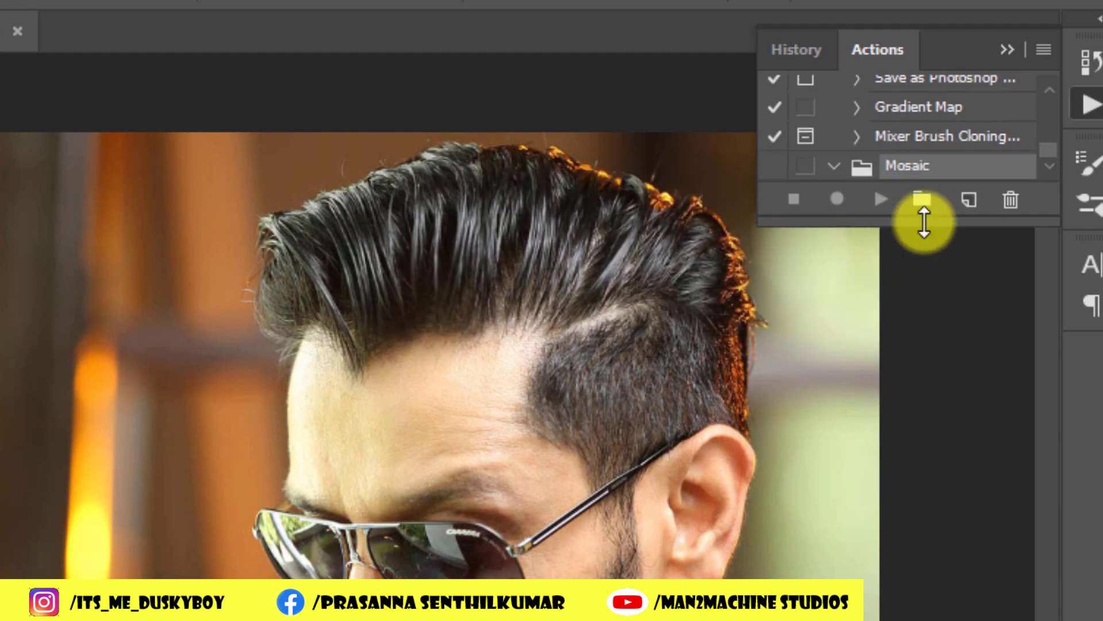
# Create a new action named Mosaic in the Mosaic set and start recording it
pyautogui.click(969, 203)
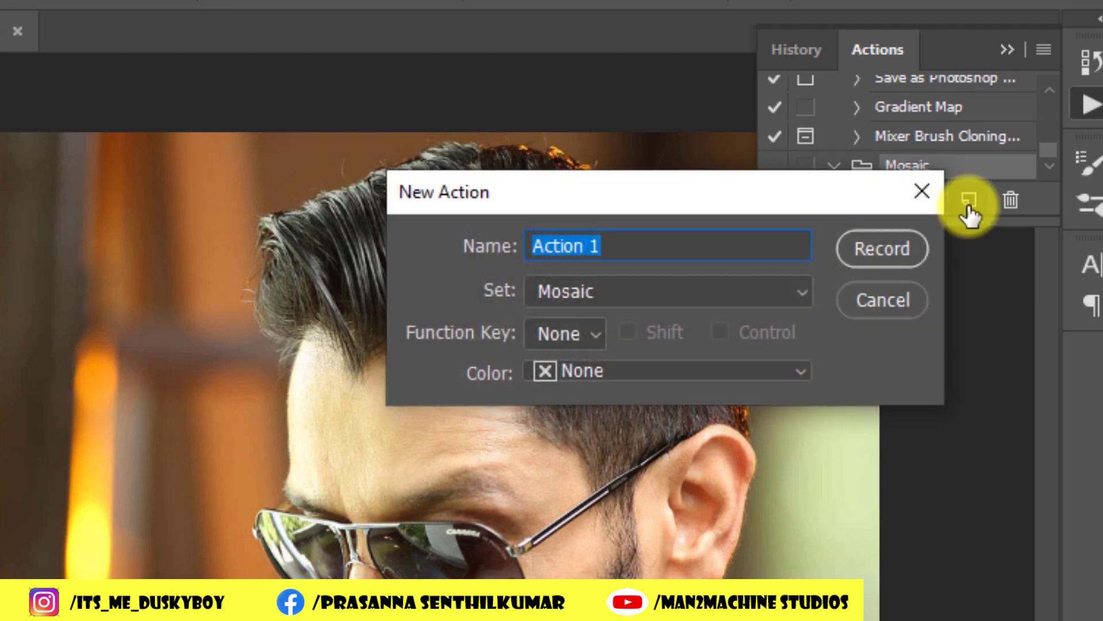
pyautogui.write('Mosaic')
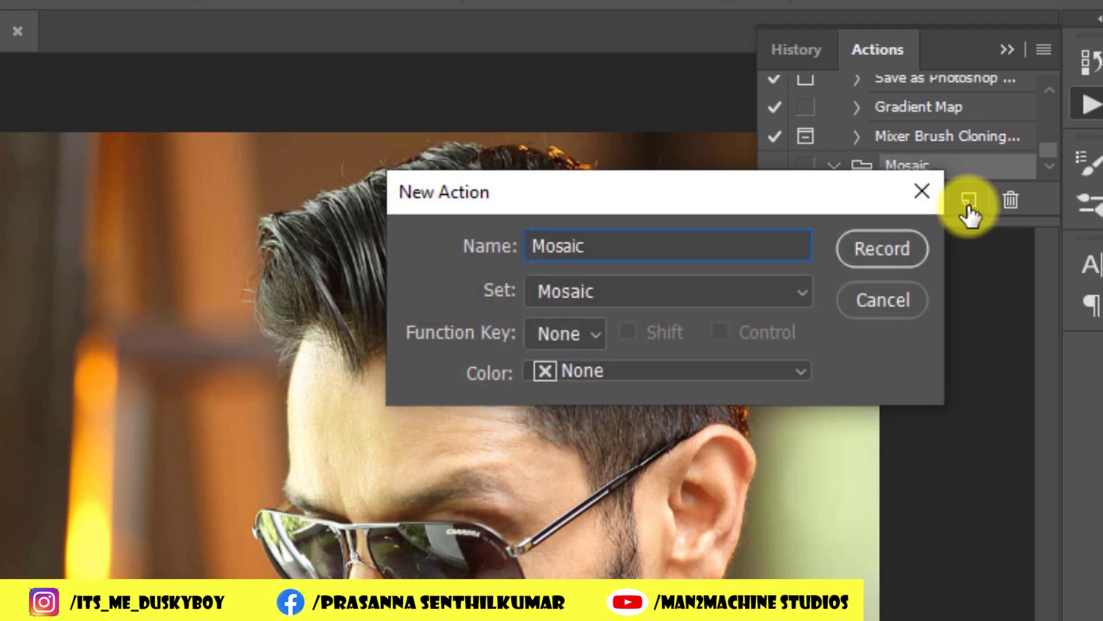
pyautogui.click(900, 249)
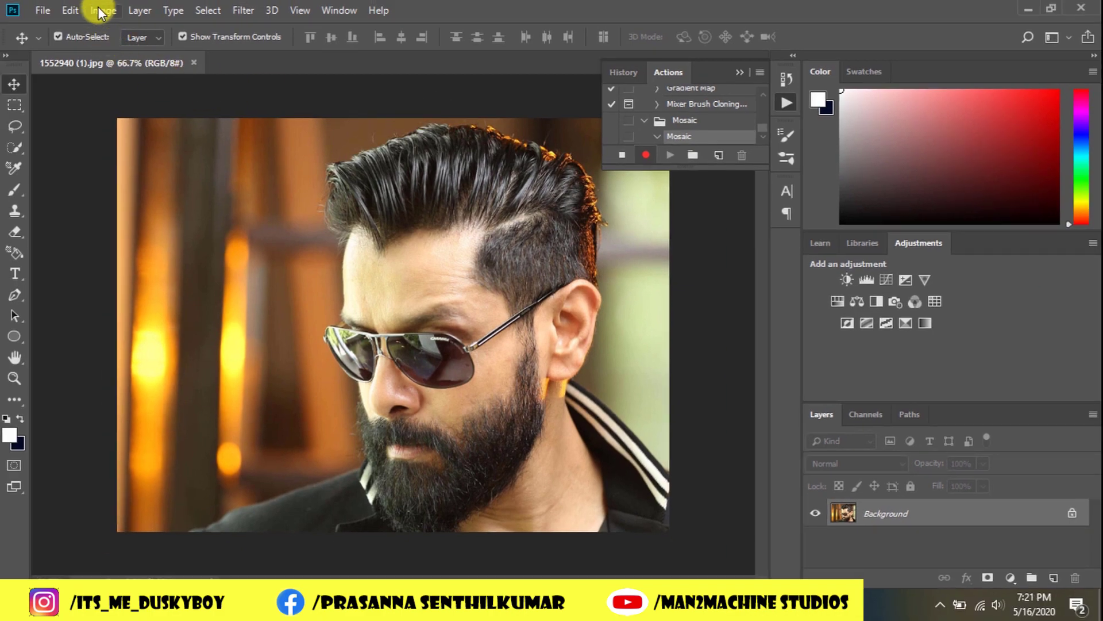
# Resize the image to 100 by 100 pixels and stop recording the action
pyautogui.click(100, 10)
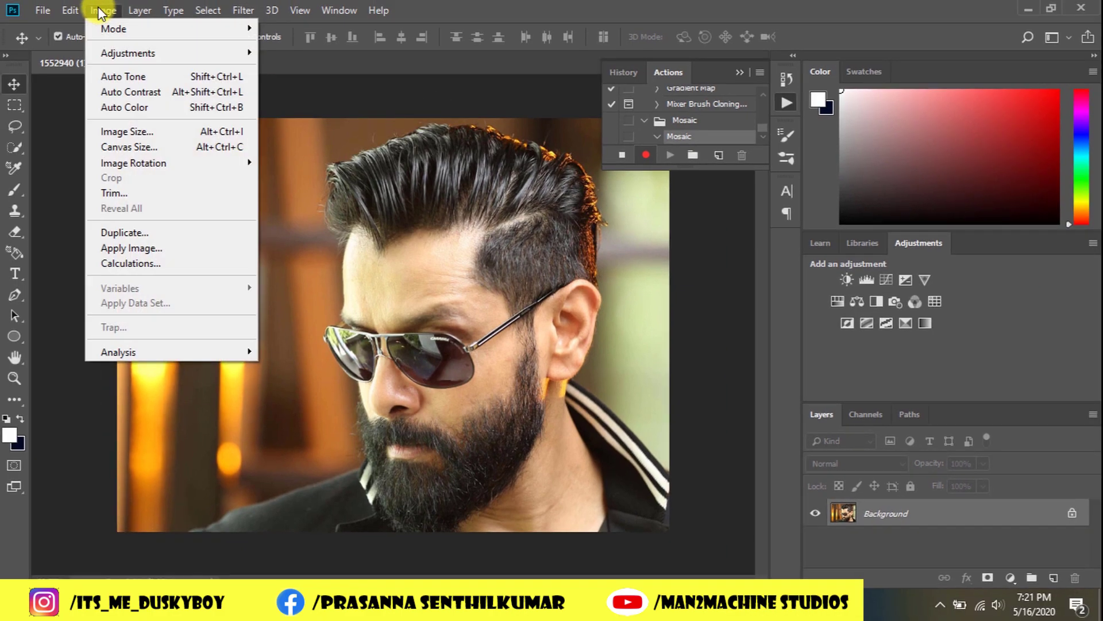
pyautogui.click(142, 131)
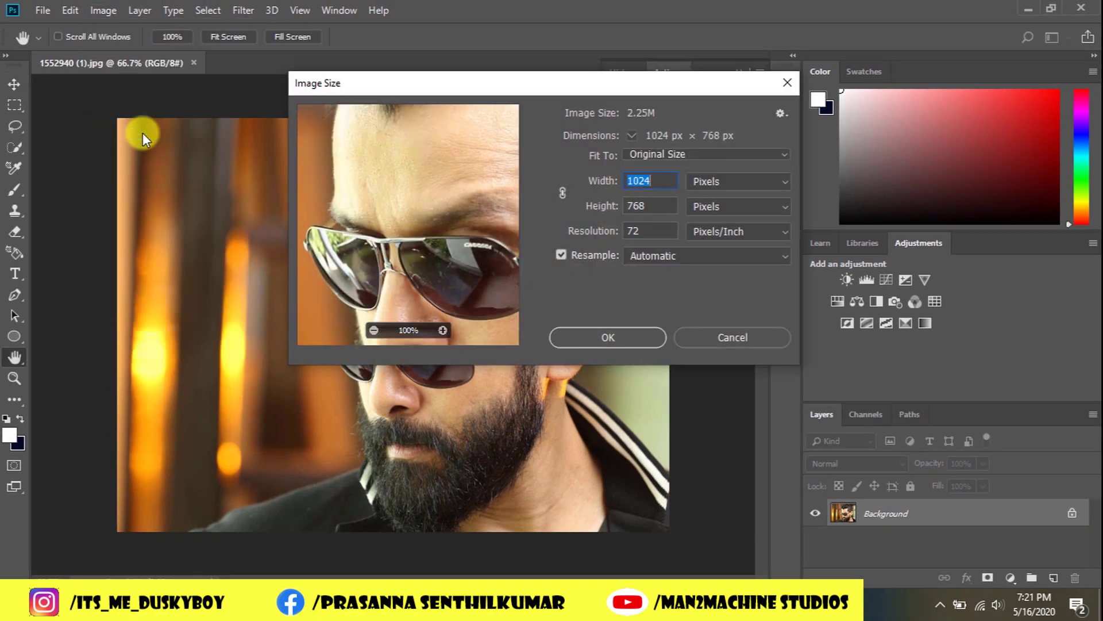
pyautogui.write('100')
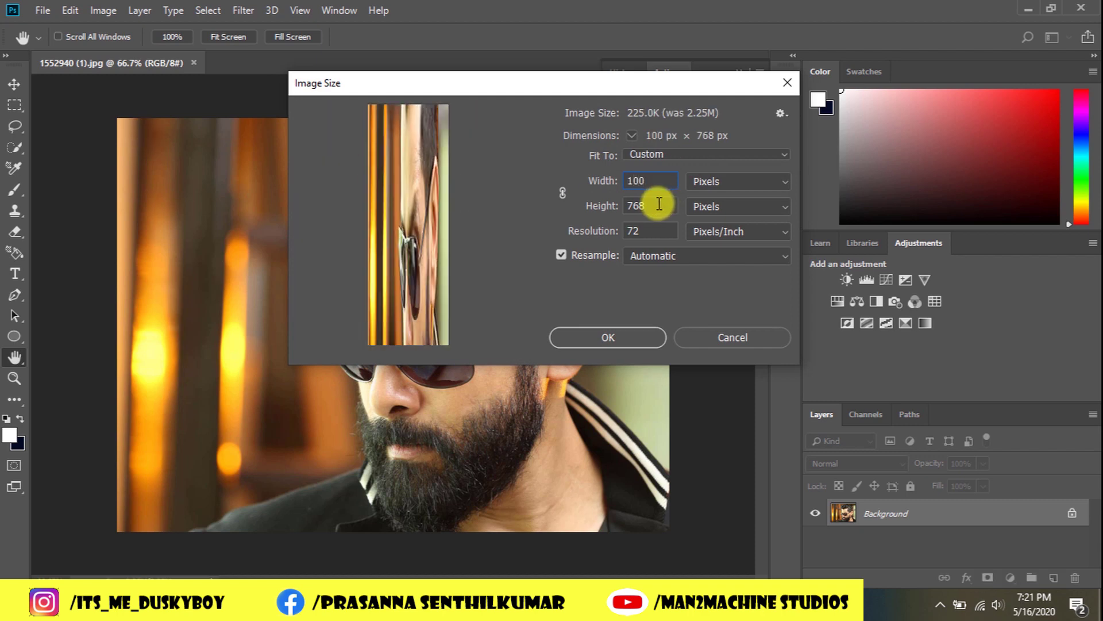
pyautogui.write('100')
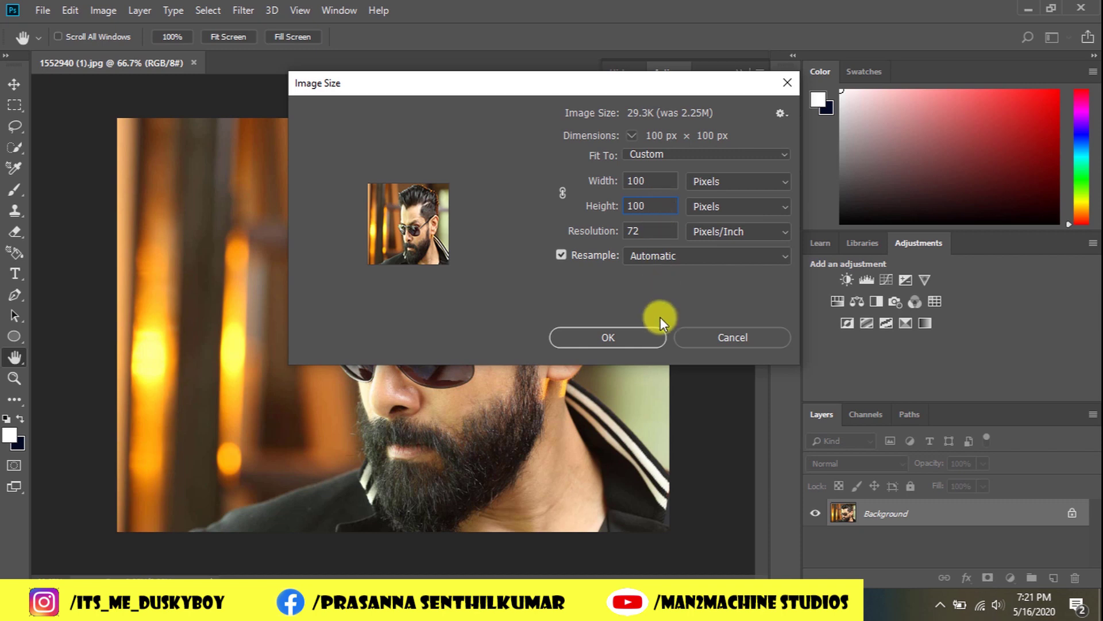
pyautogui.click(635, 342)
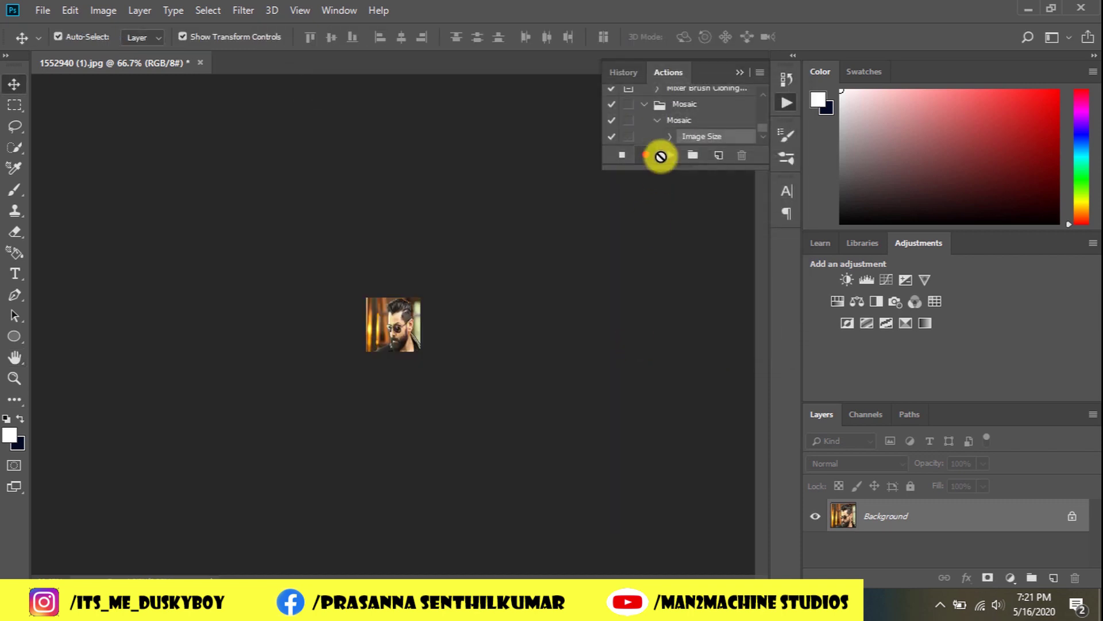
pyautogui.click(623, 155)
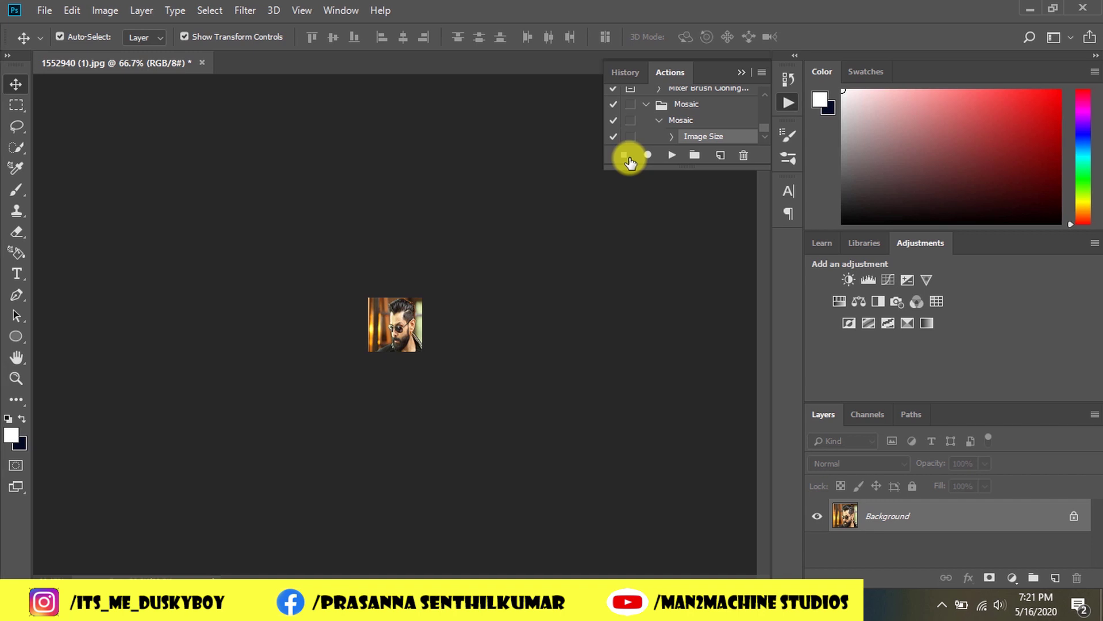
# Open the Image Processor script and choose the Vikram folder inside PHOTOS on drive G as the source of images
pyautogui.click(43, 13)
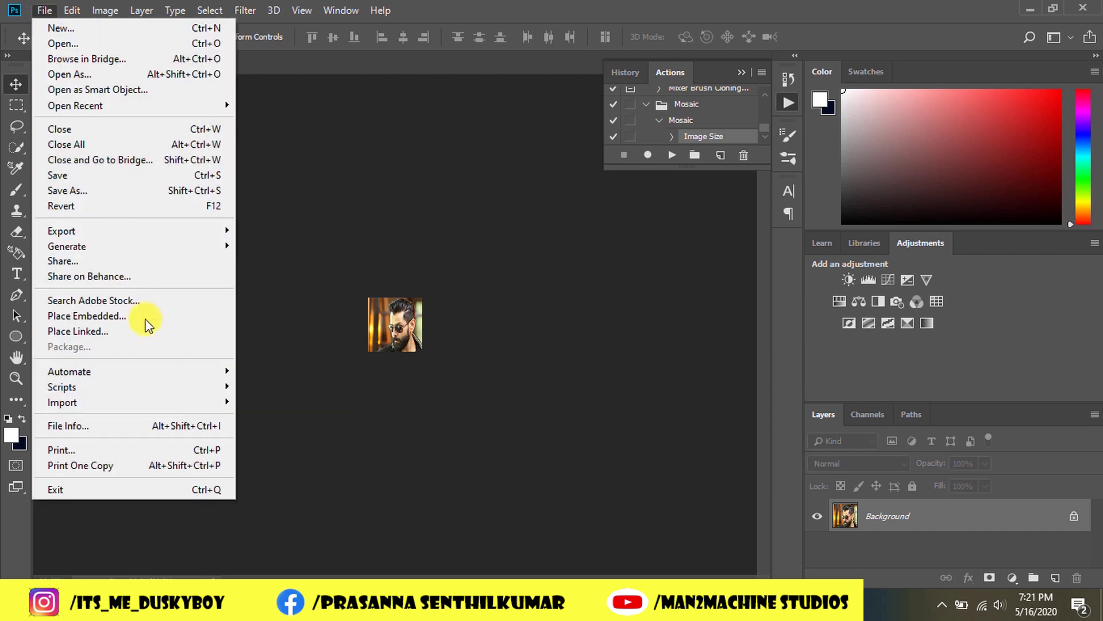
pyautogui.moveTo(192, 386)
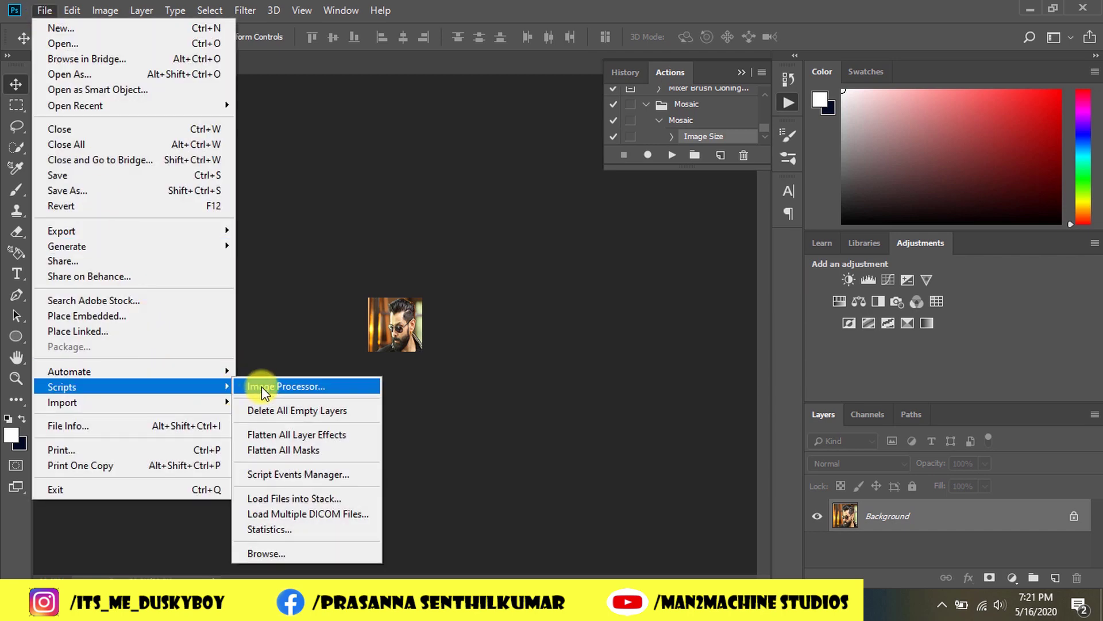
pyautogui.click(261, 386)
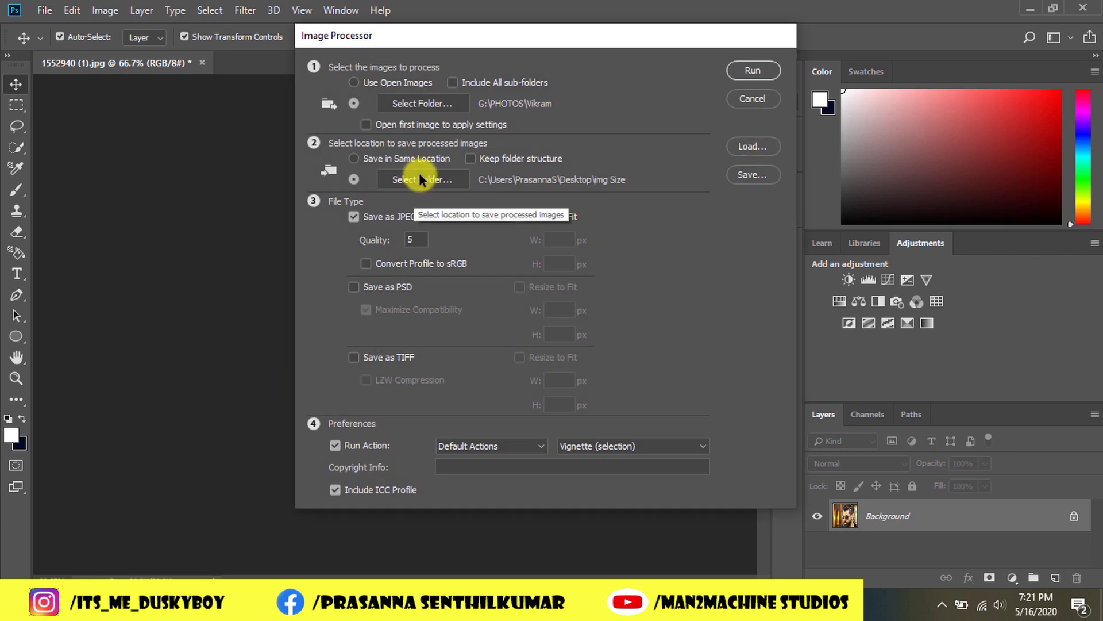
pyautogui.click(423, 104)
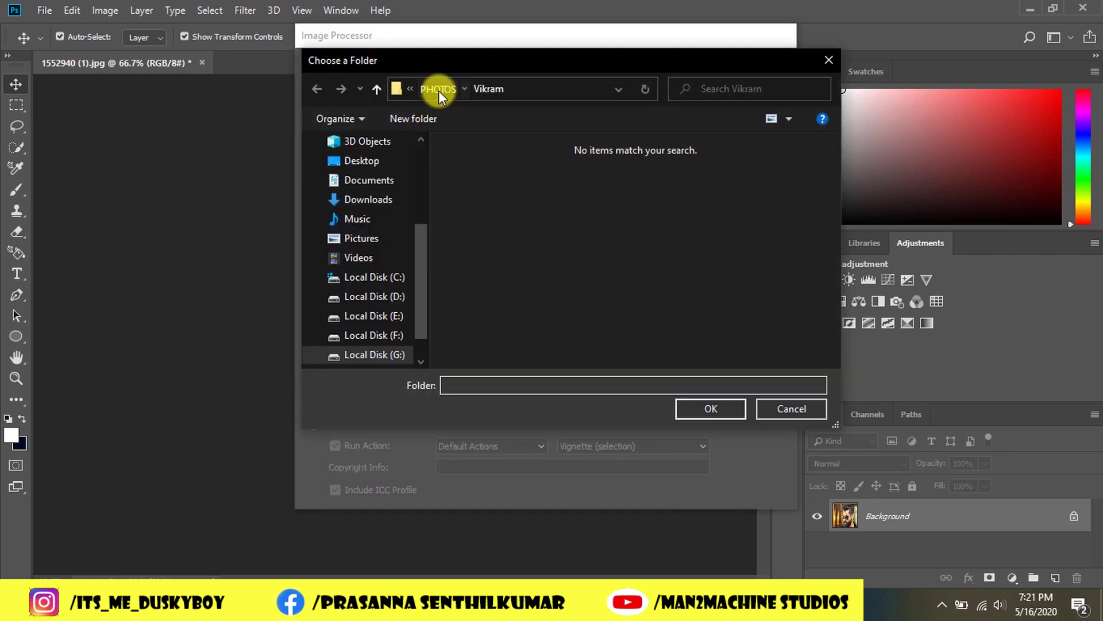
pyautogui.click(439, 91)
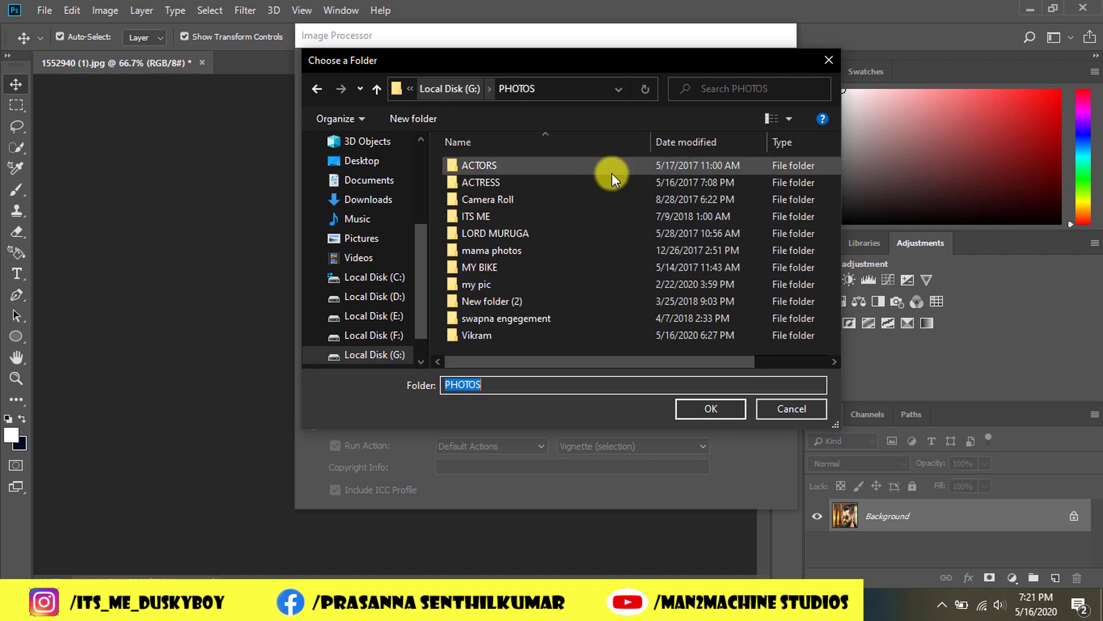
pyautogui.click(616, 335)
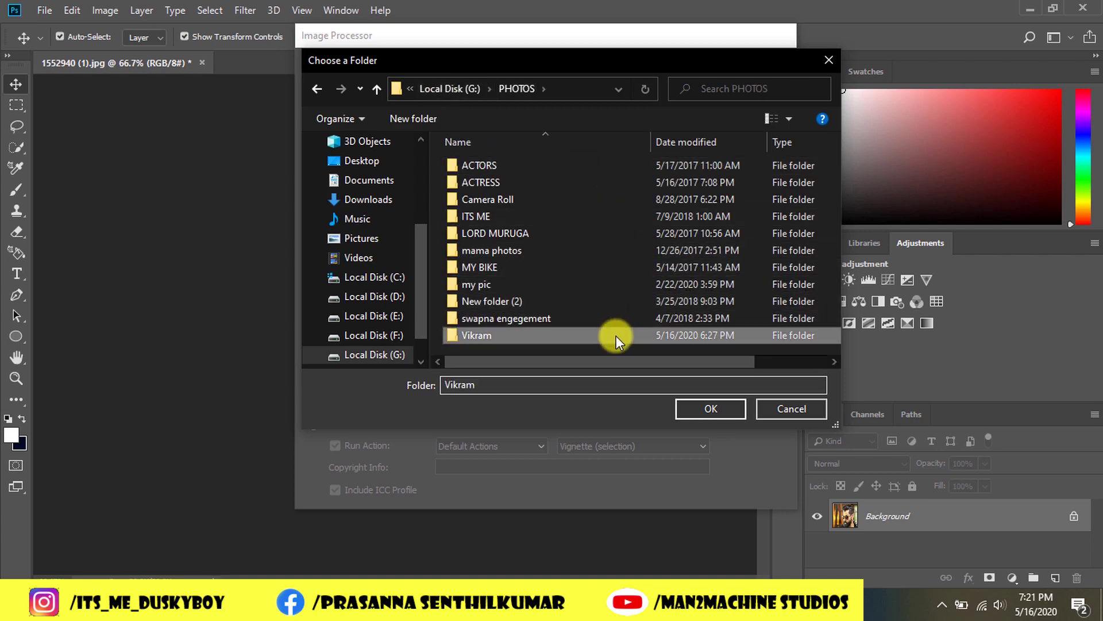
pyautogui.click(705, 403)
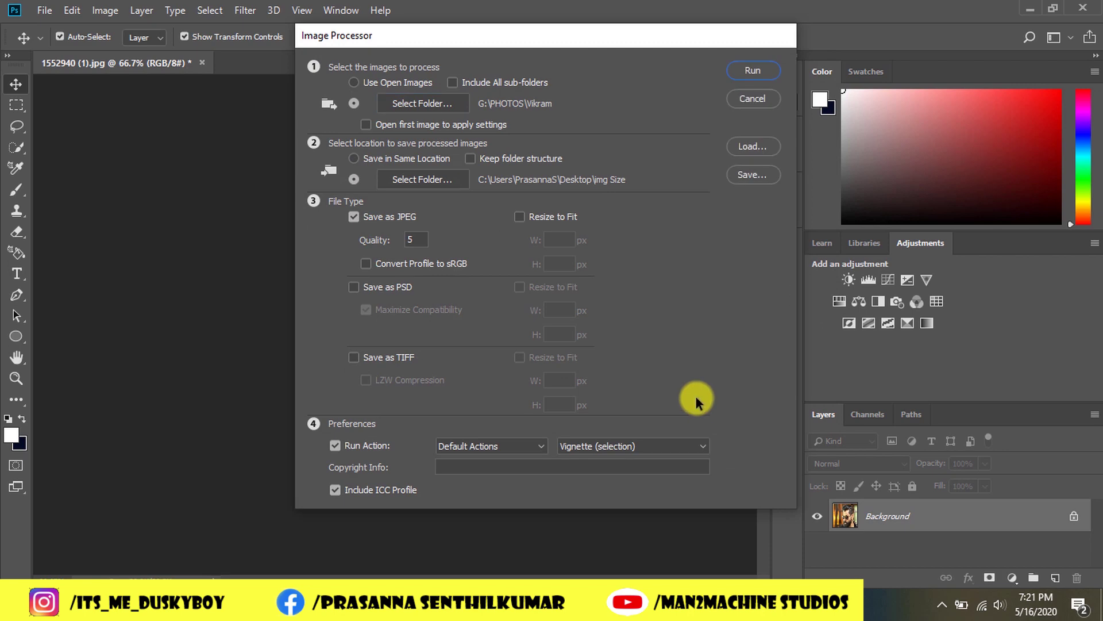
# Set the save location for the processed images to the img Size folder on the Desktop
pyautogui.click(408, 176)
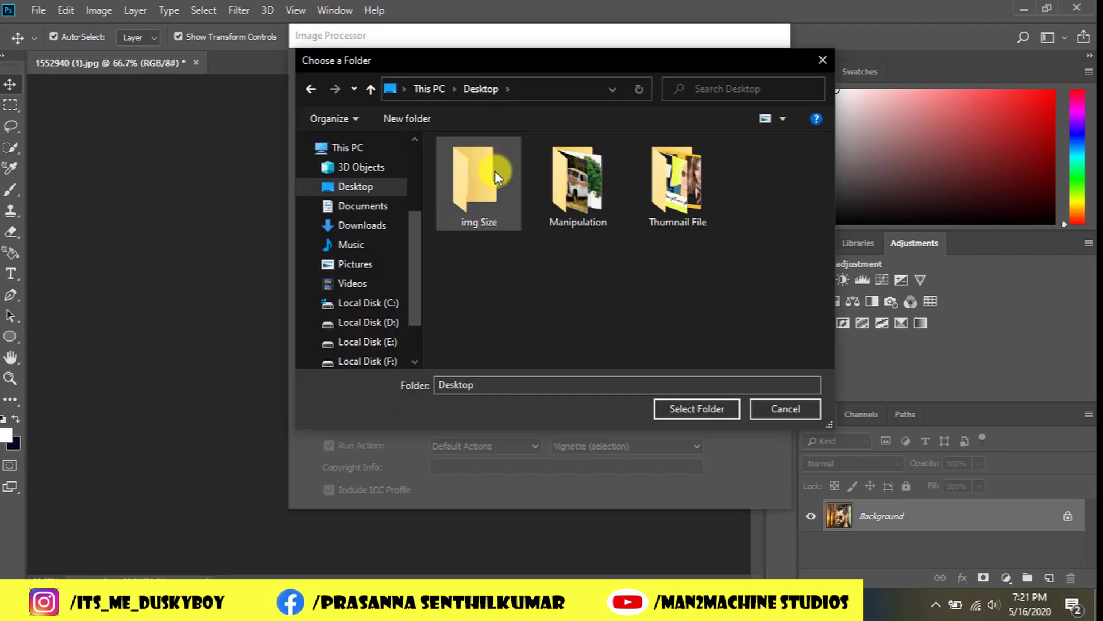
pyautogui.click(495, 171)
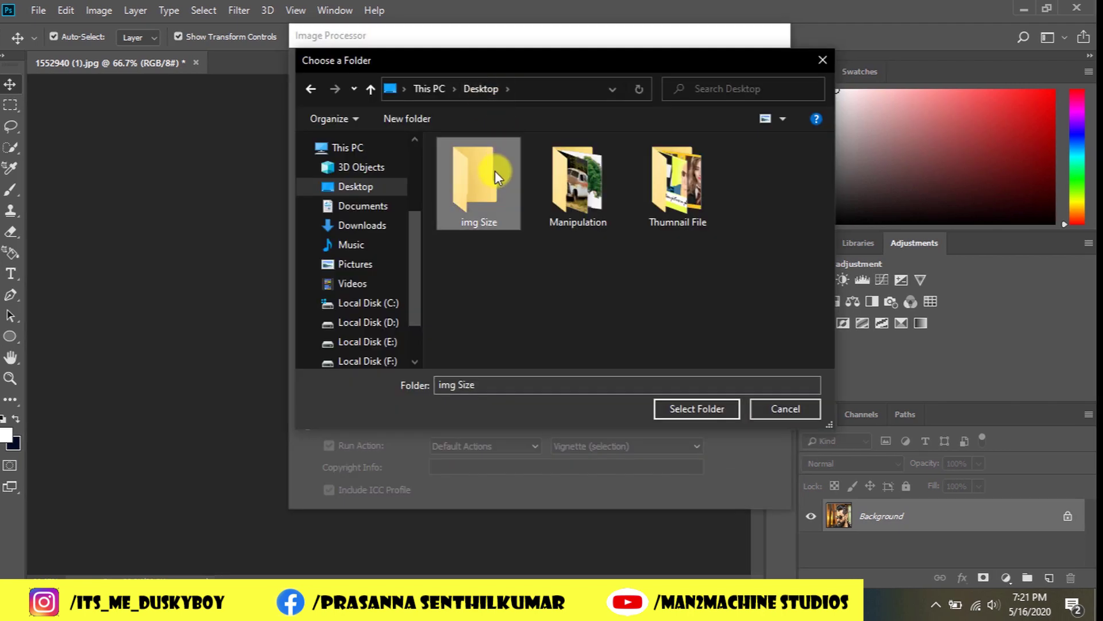
pyautogui.click(700, 407)
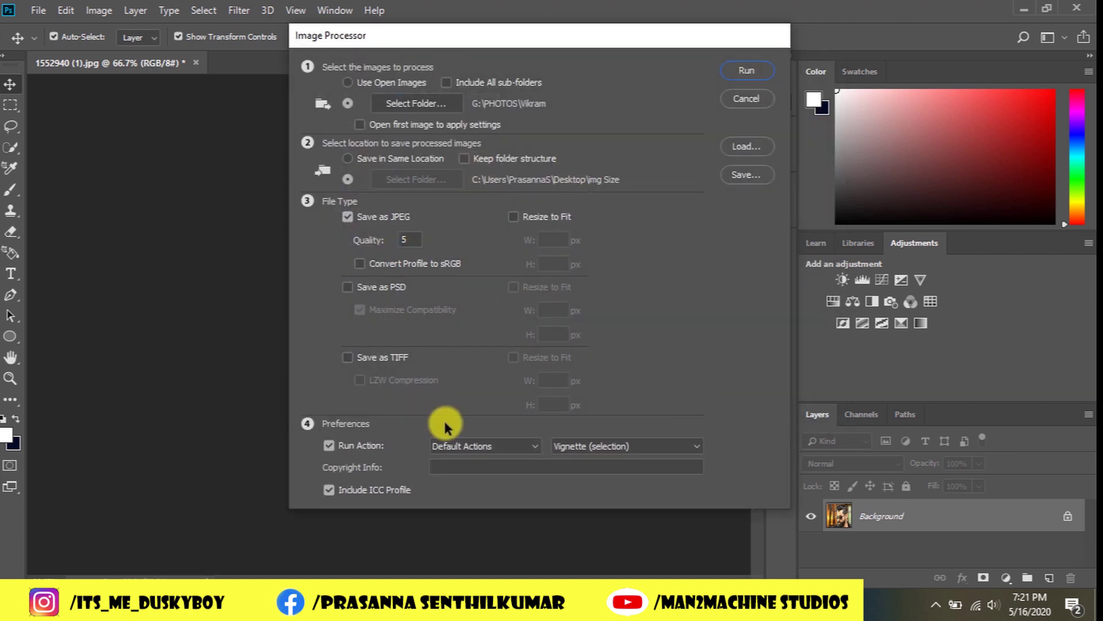
# Set the Image Processor to run the Mosaic action from the Mosaic set and process the images
pyautogui.click(492, 450)
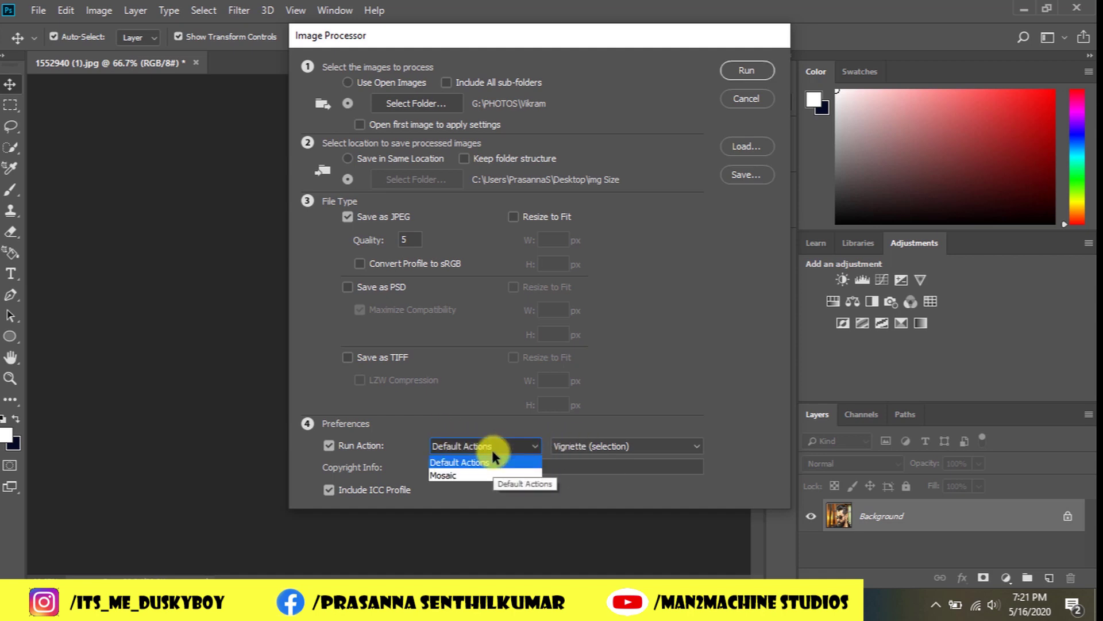
pyautogui.click(477, 477)
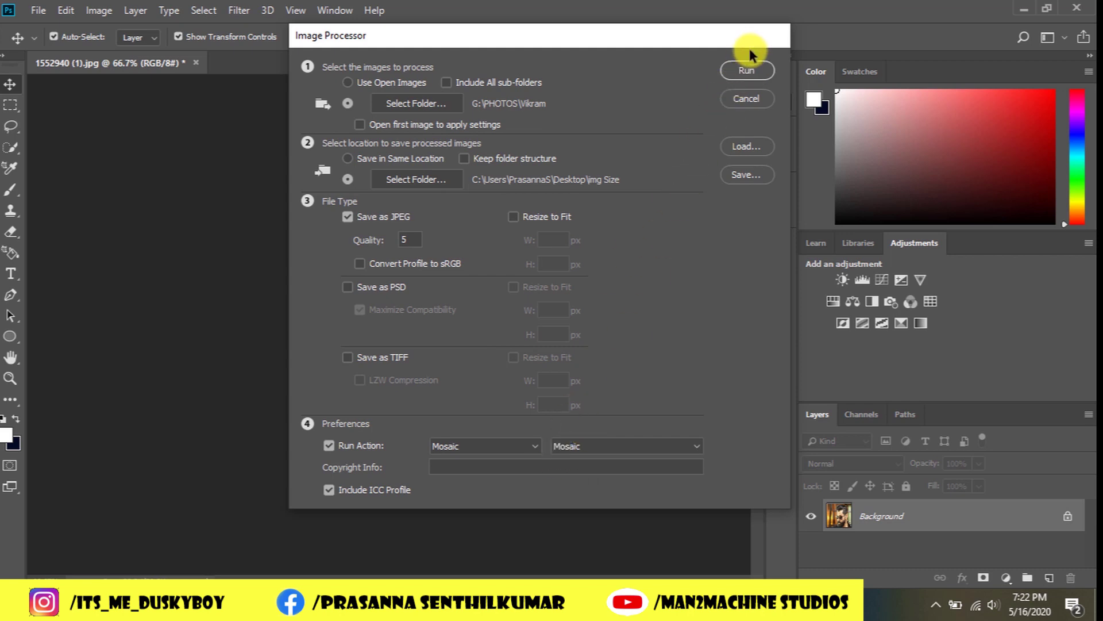
pyautogui.click(748, 69)
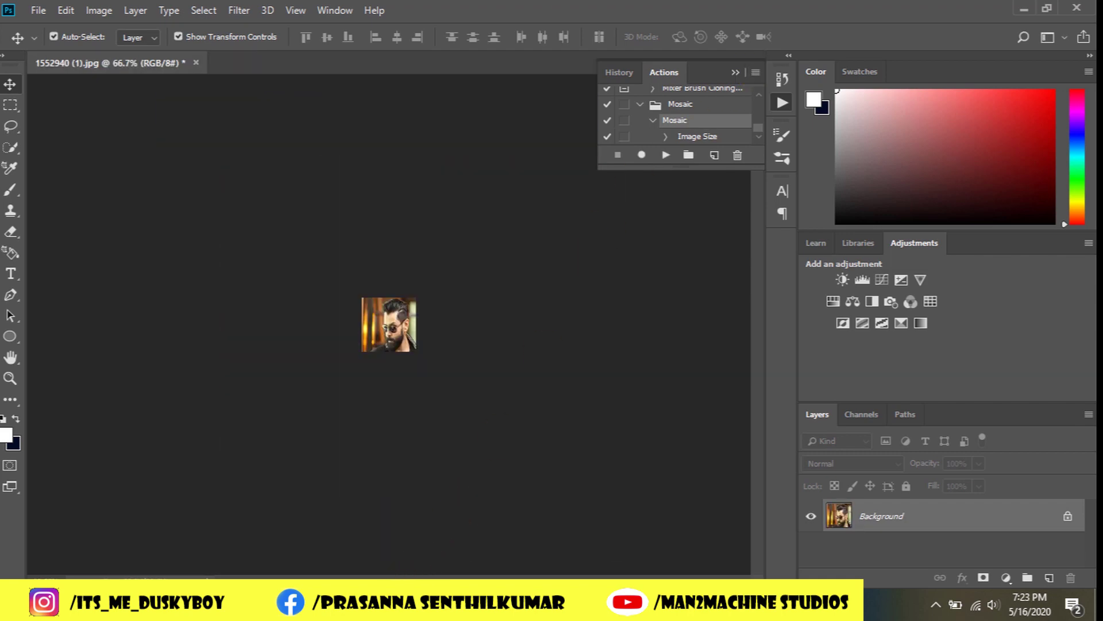
# Switch to File Explorer and view the processed images in the JPEG subfolder of img Size on the Desktop
pyautogui.click(488, 609)
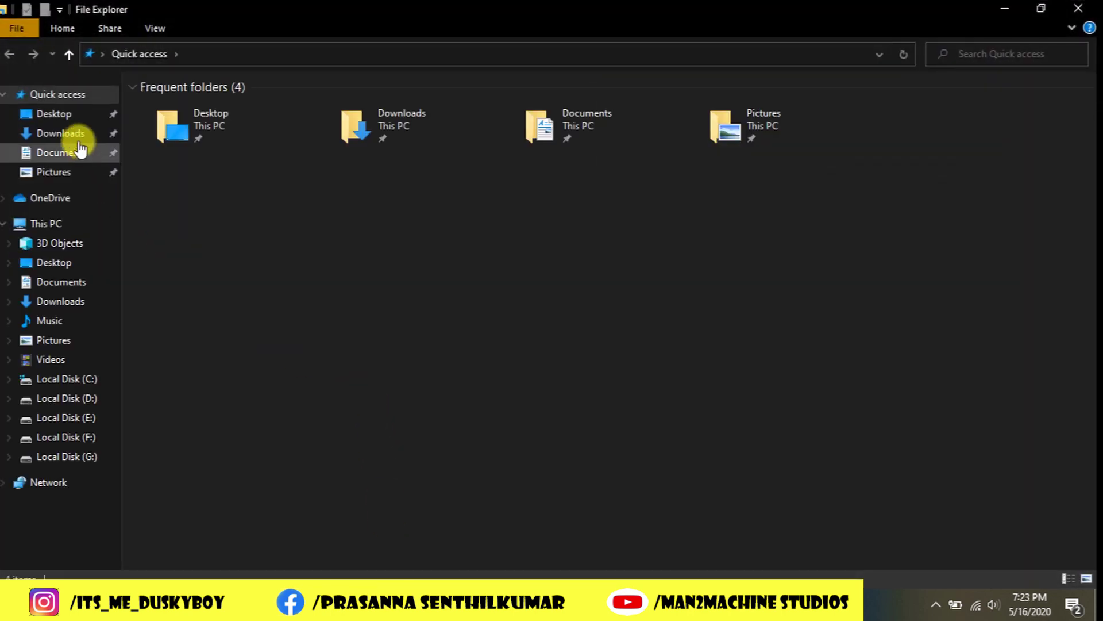
pyautogui.click(68, 113)
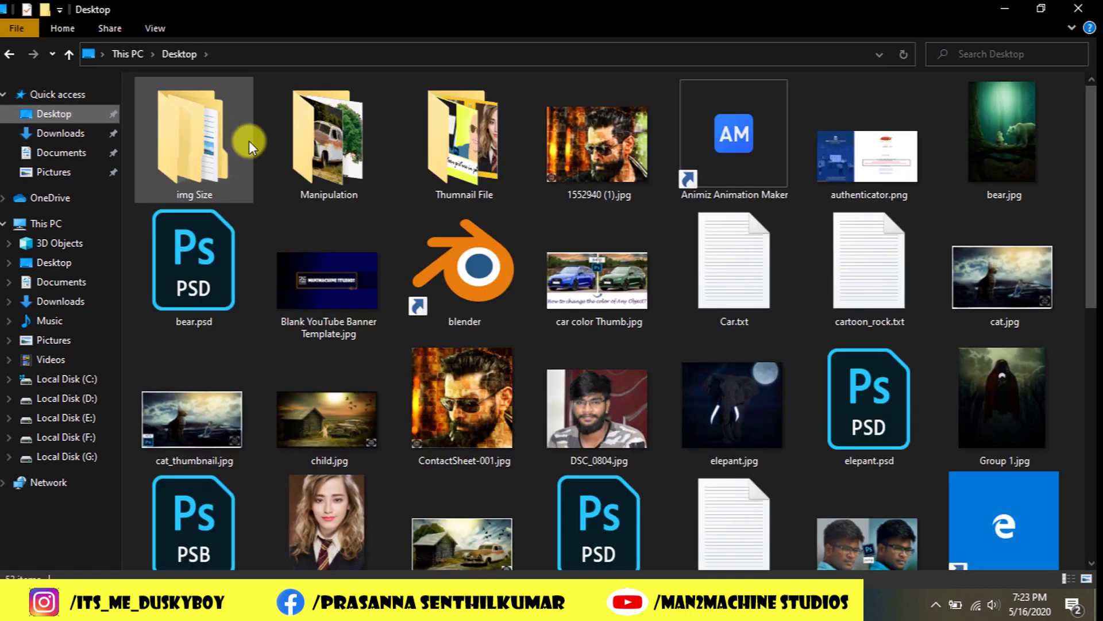
pyautogui.doubleClick(215, 146)
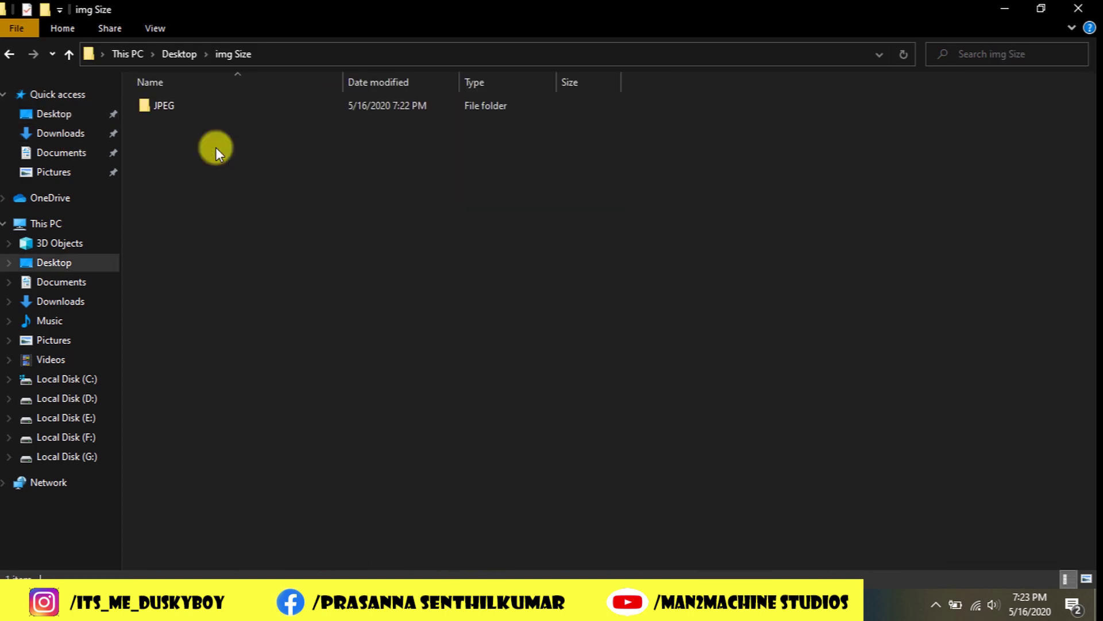
pyautogui.doubleClick(223, 111)
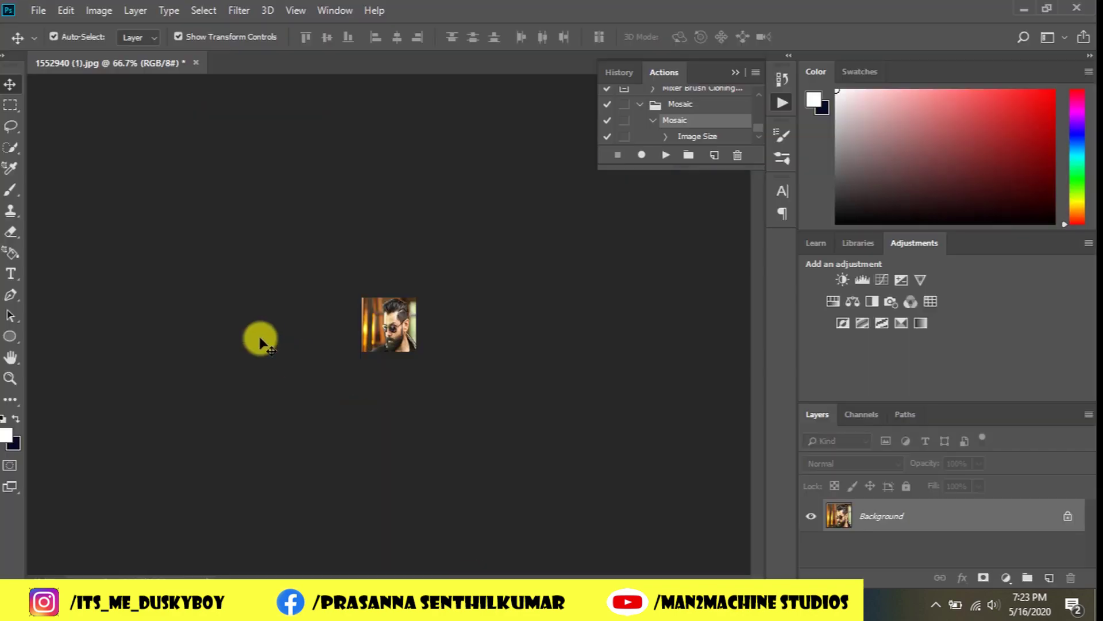
# Generate a Contact Sheet II from the JPEG subfolder of img Size on the Desktop, 1000 × 1000 pixels with 6 columns and 6 rows
pyautogui.click(42, 9)
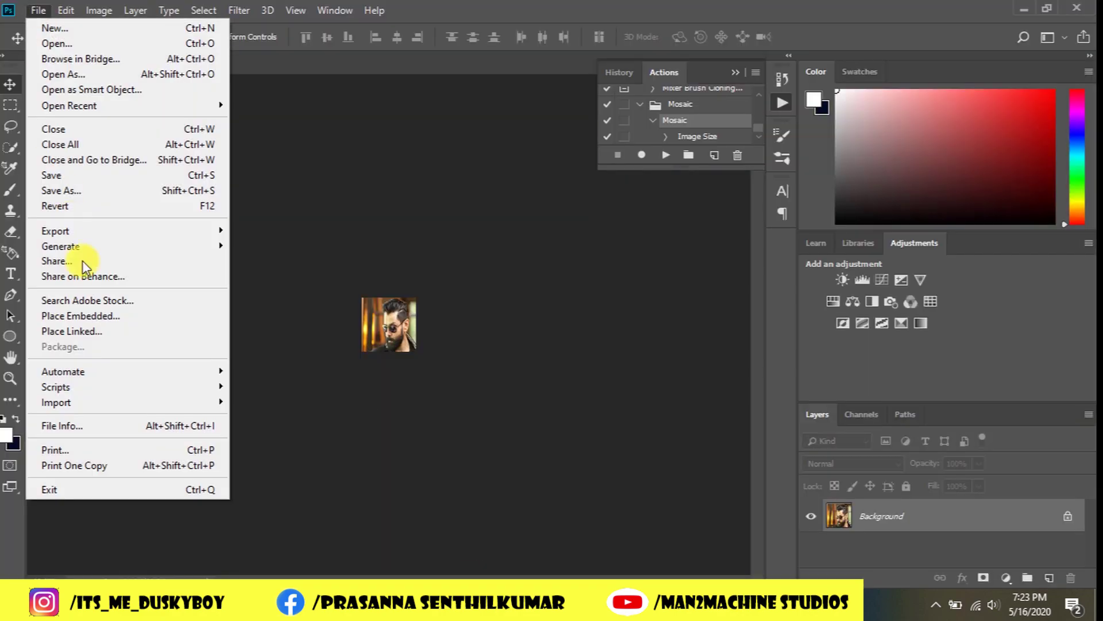
pyautogui.moveTo(158, 372)
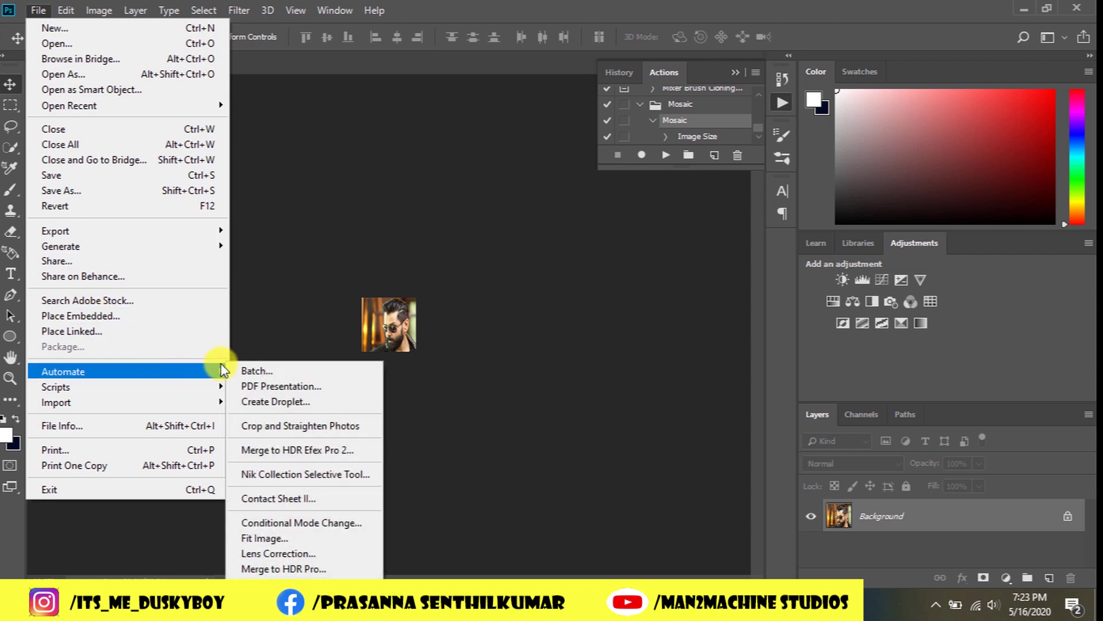
pyautogui.click(325, 507)
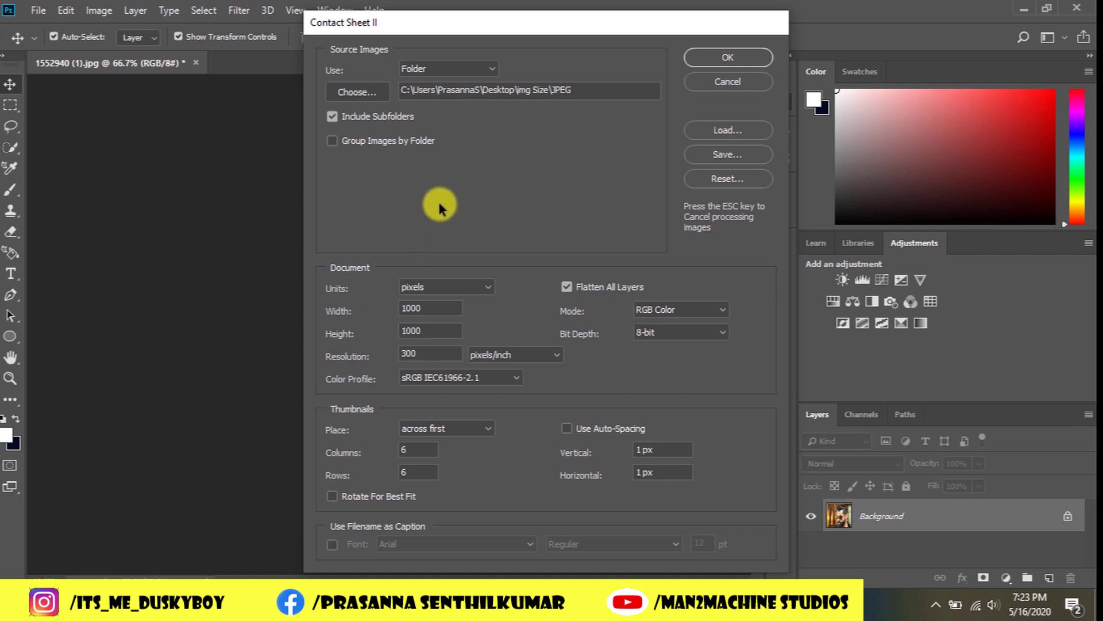
pyautogui.click(372, 93)
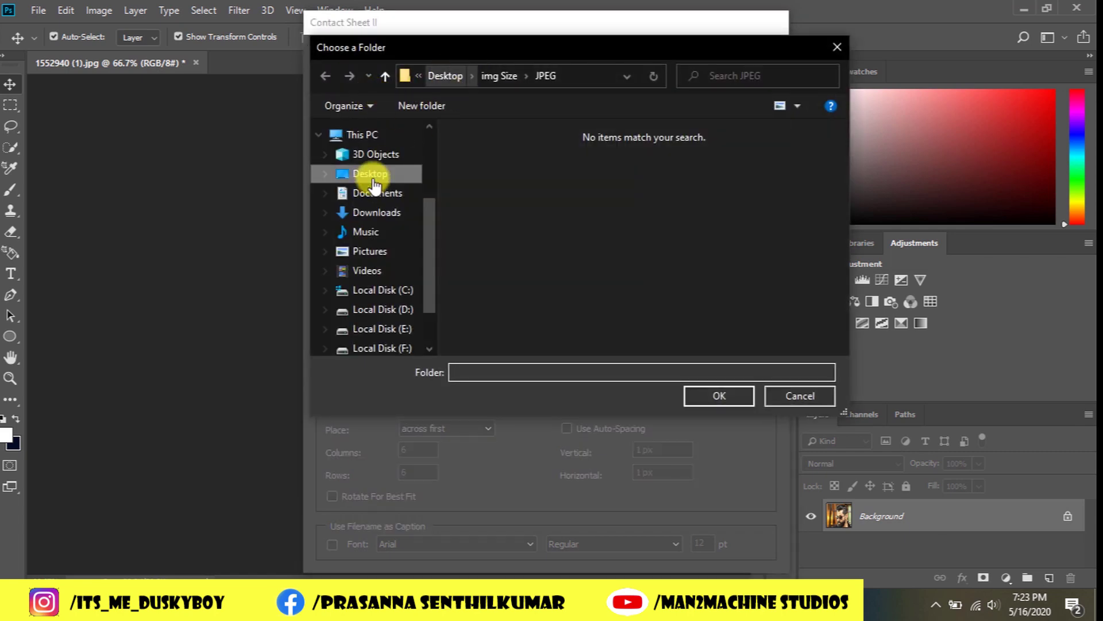
pyautogui.click(376, 180)
pyautogui.doubleClick(477, 166)
pyautogui.click(477, 150)
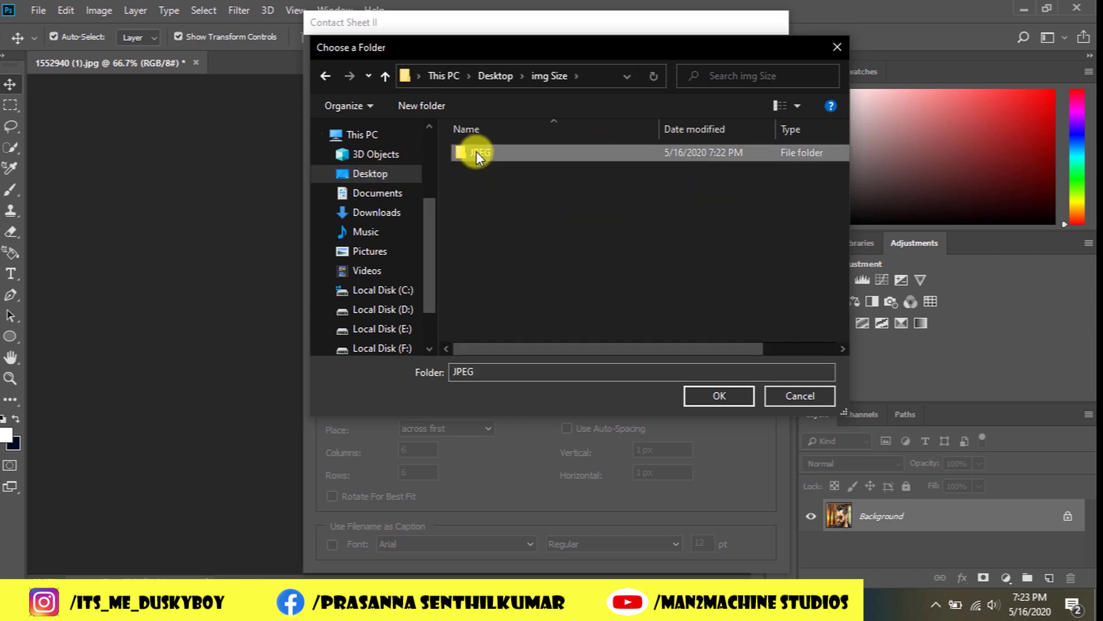
pyautogui.click(719, 395)
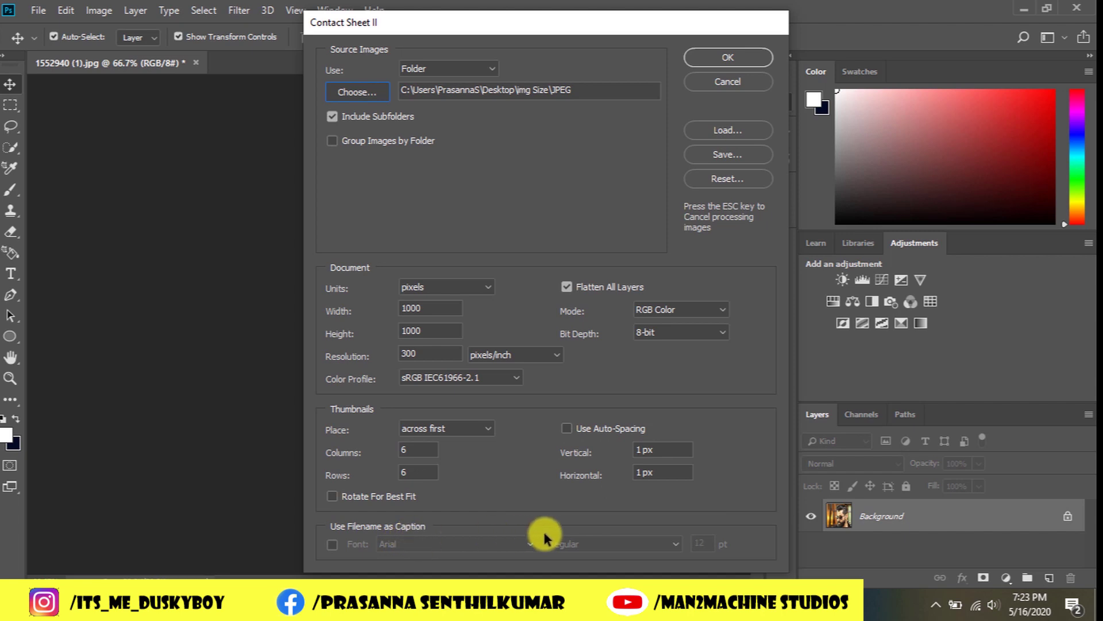
pyautogui.click(718, 57)
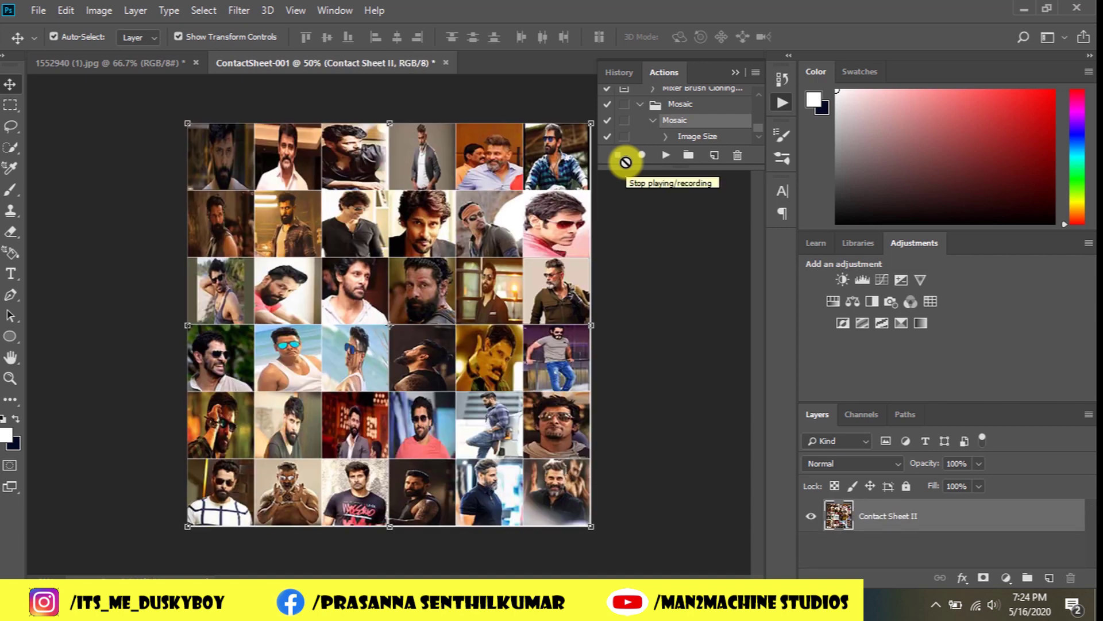
pyautogui.click(729, 80)
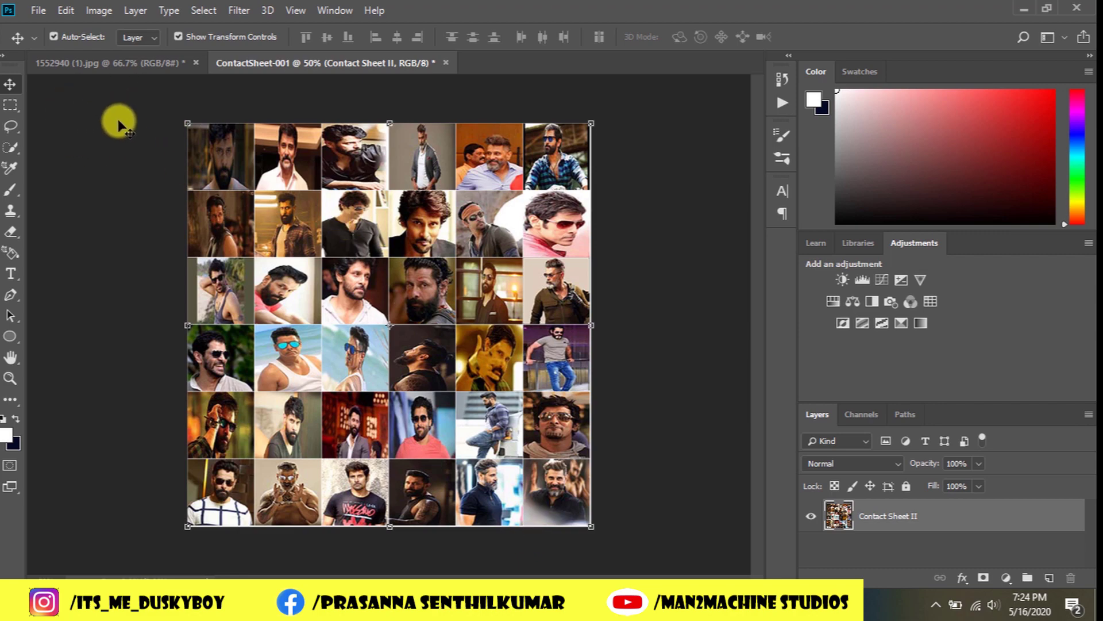
# Define the contact sheet as a pattern named Mosaic_vikram
pyautogui.click(66, 7)
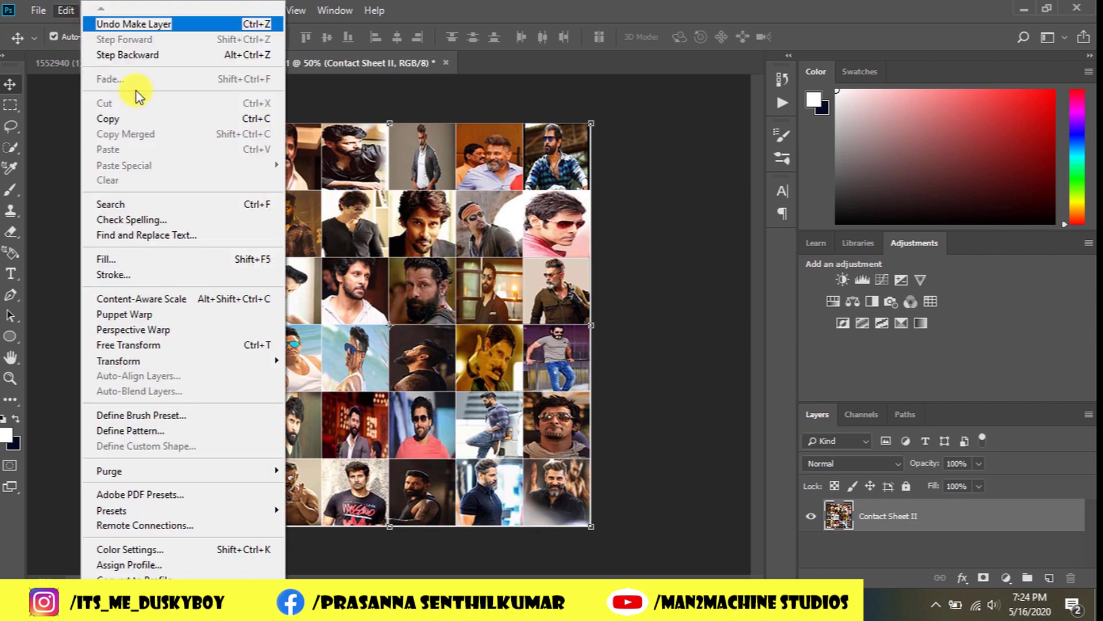
pyautogui.click(196, 430)
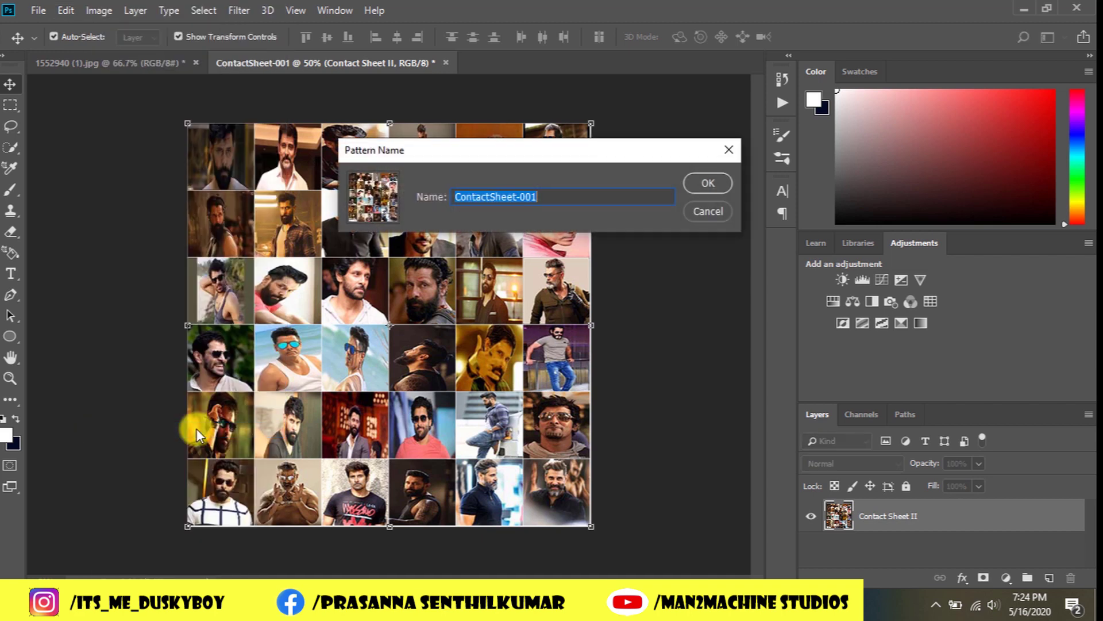
pyautogui.write('Mosaic_vikram')
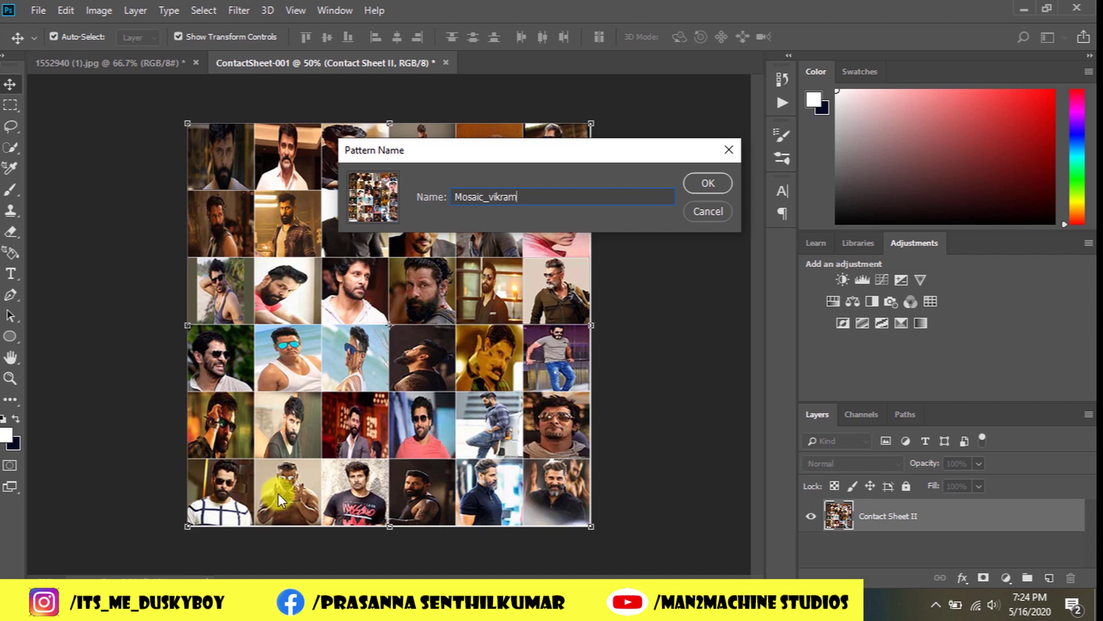
pyautogui.click(696, 183)
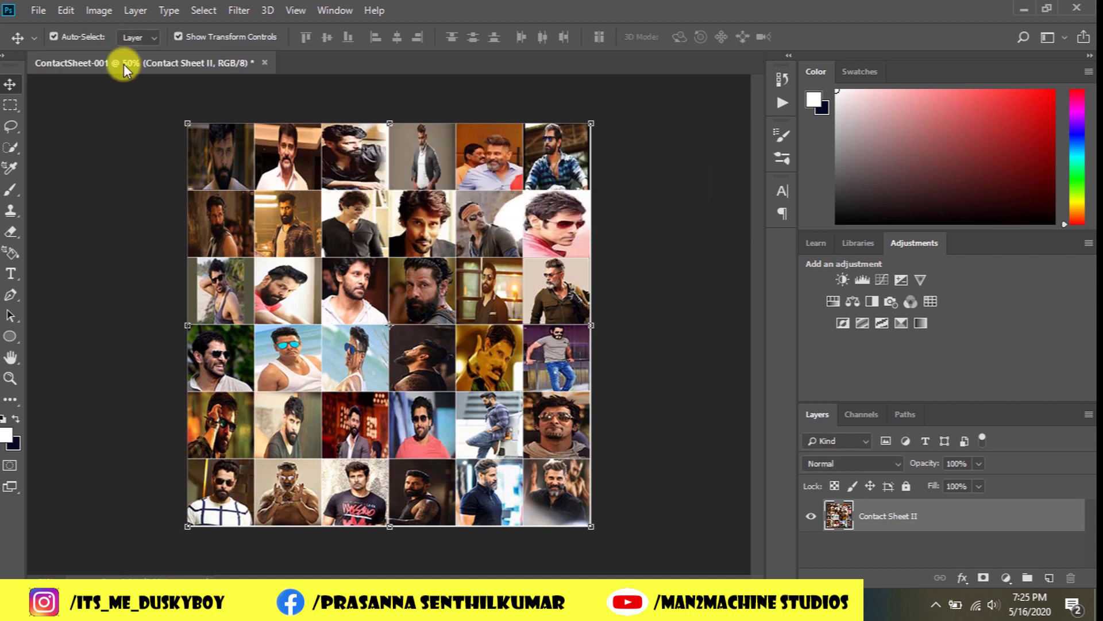
# Open the portrait 1552940 (1).jpg and unlock its Background layer
pyautogui.click(39, 10)
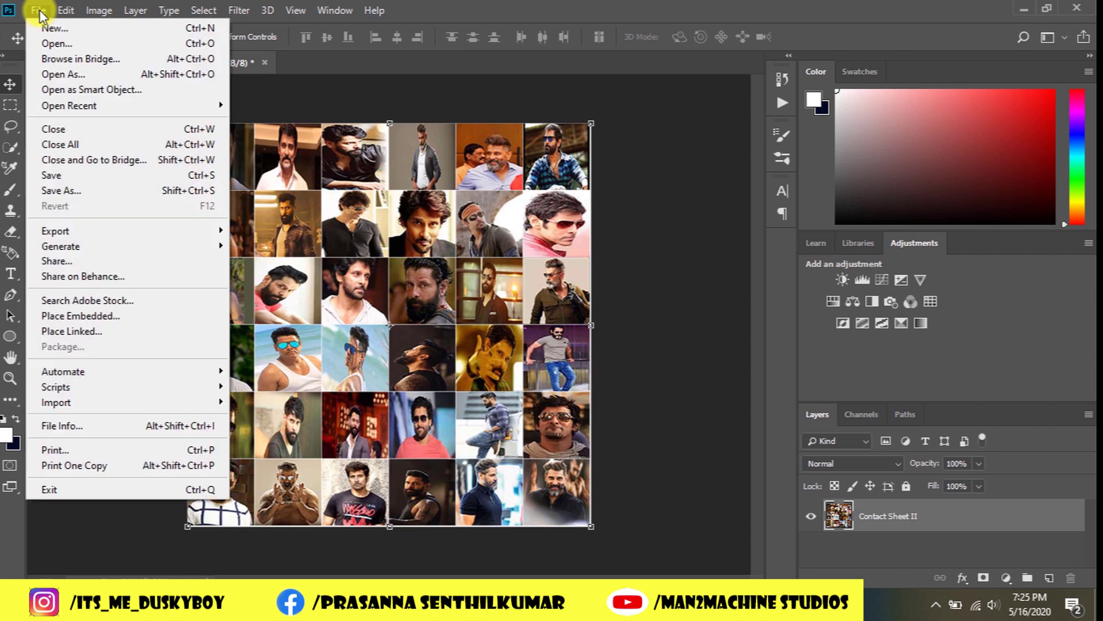
pyautogui.click(57, 43)
pyautogui.doubleClick(188, 150)
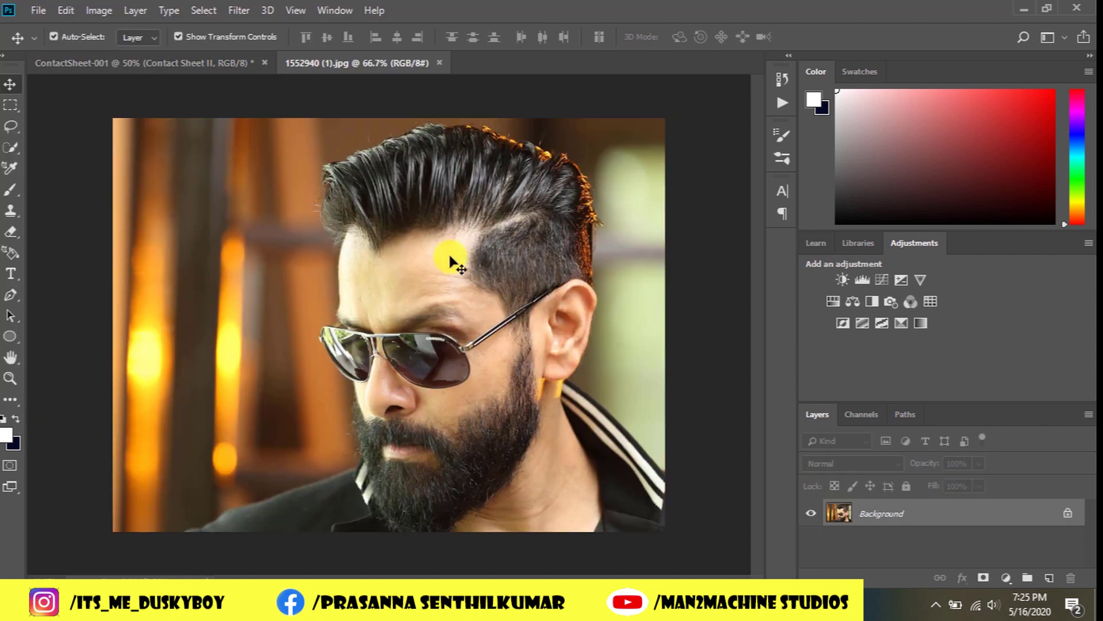
pyautogui.click(1069, 514)
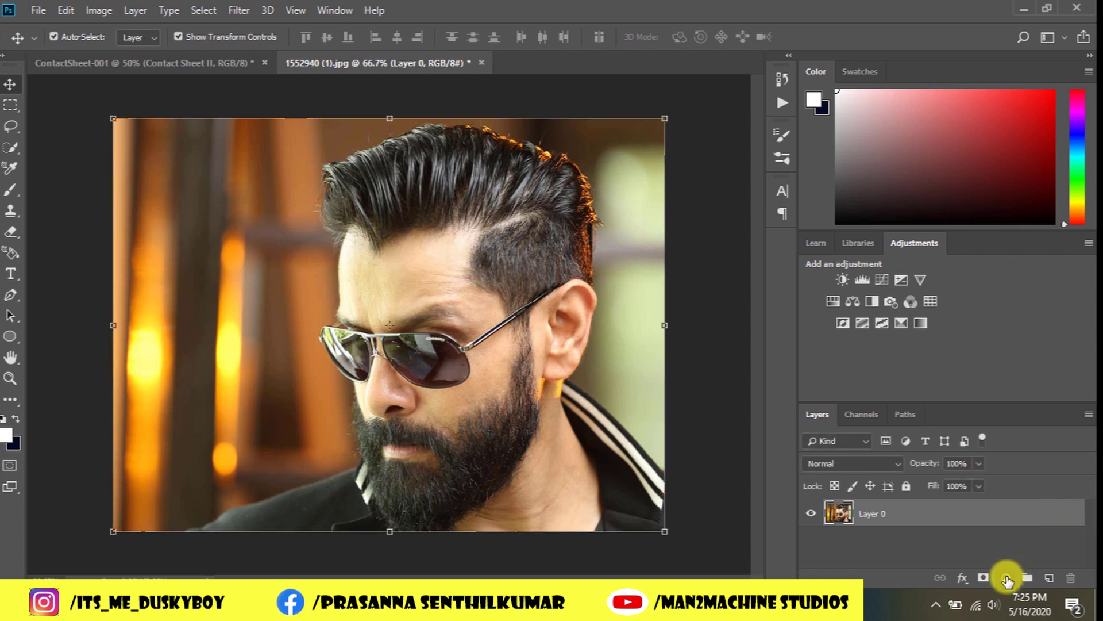
# Add a Pattern fill layer with the mosaic pattern at 39% scale over the portrait and set its blend mode to Overlay
pyautogui.click(1007, 577)
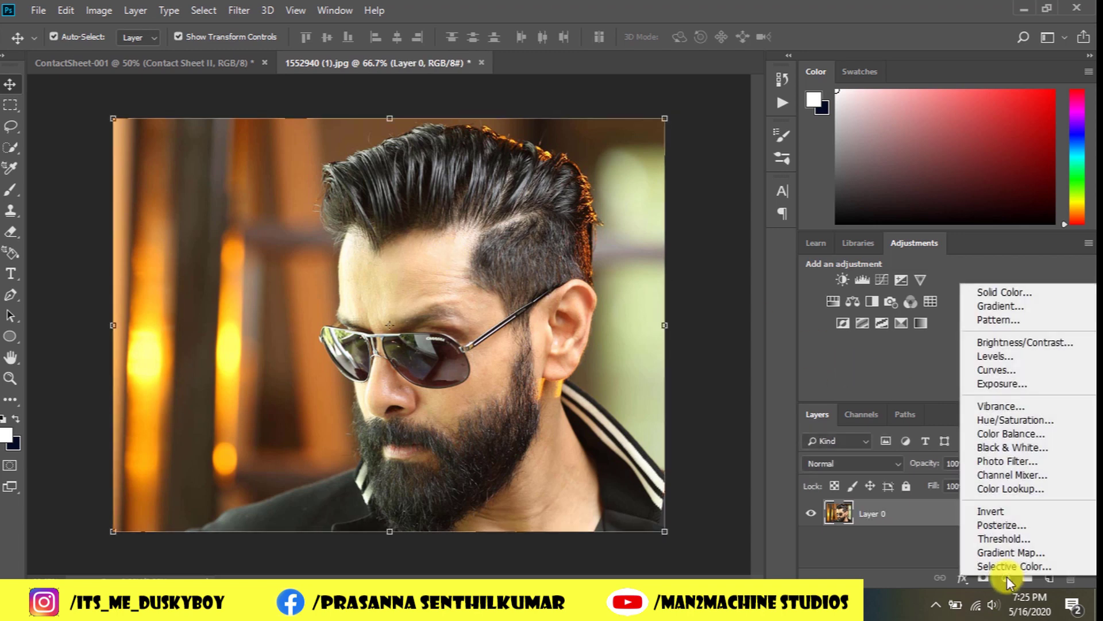
pyautogui.click(1026, 322)
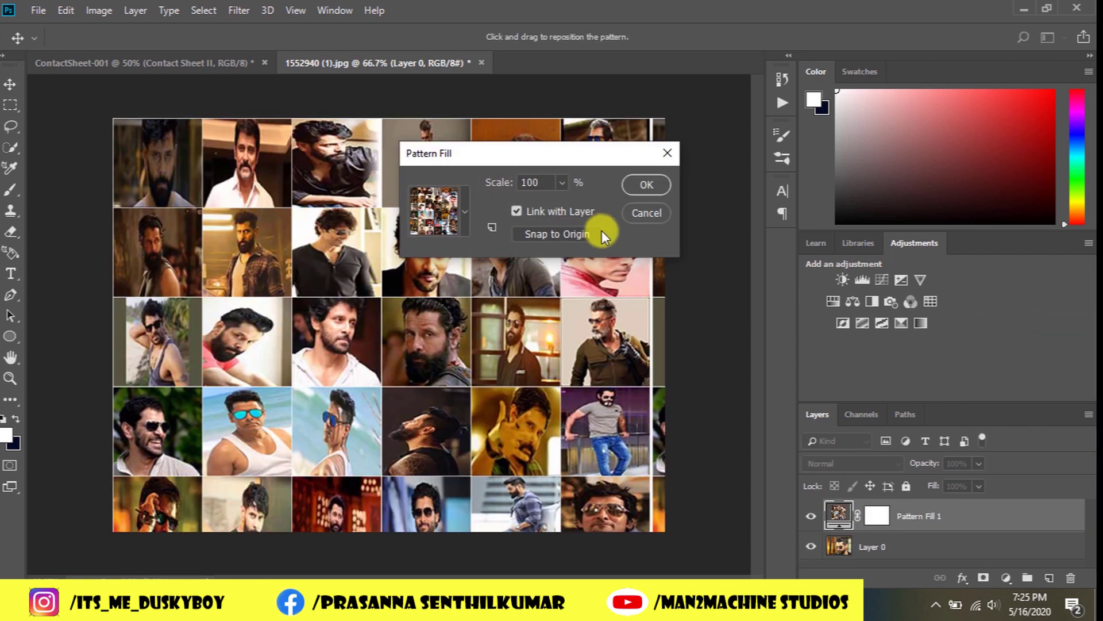
pyautogui.moveTo(486, 183); pyautogui.dragTo(450, 184)
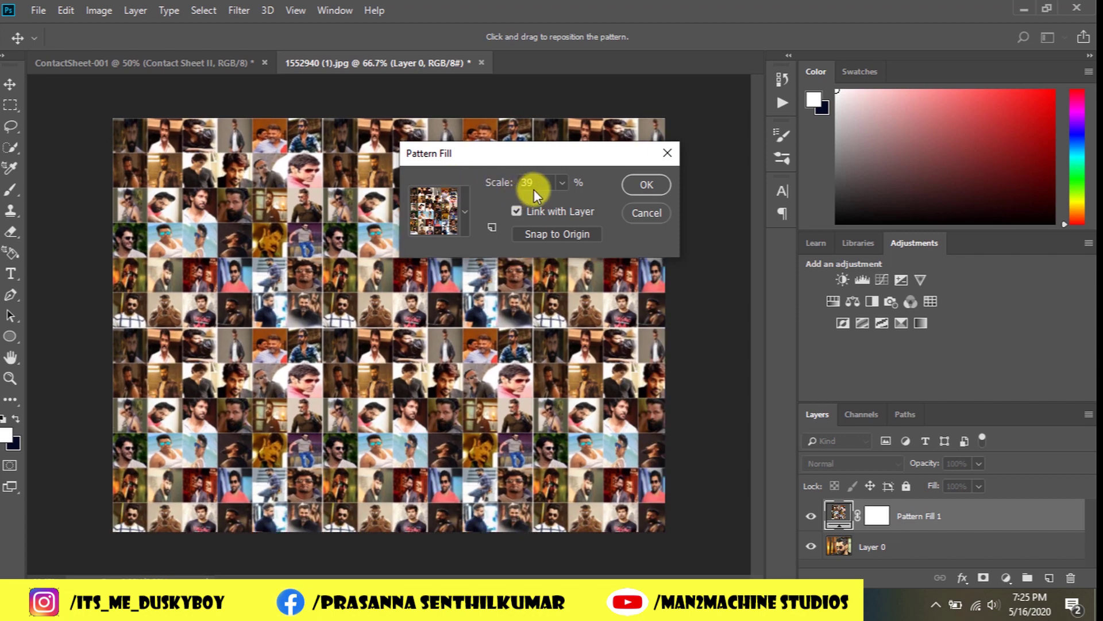
pyautogui.click(644, 182)
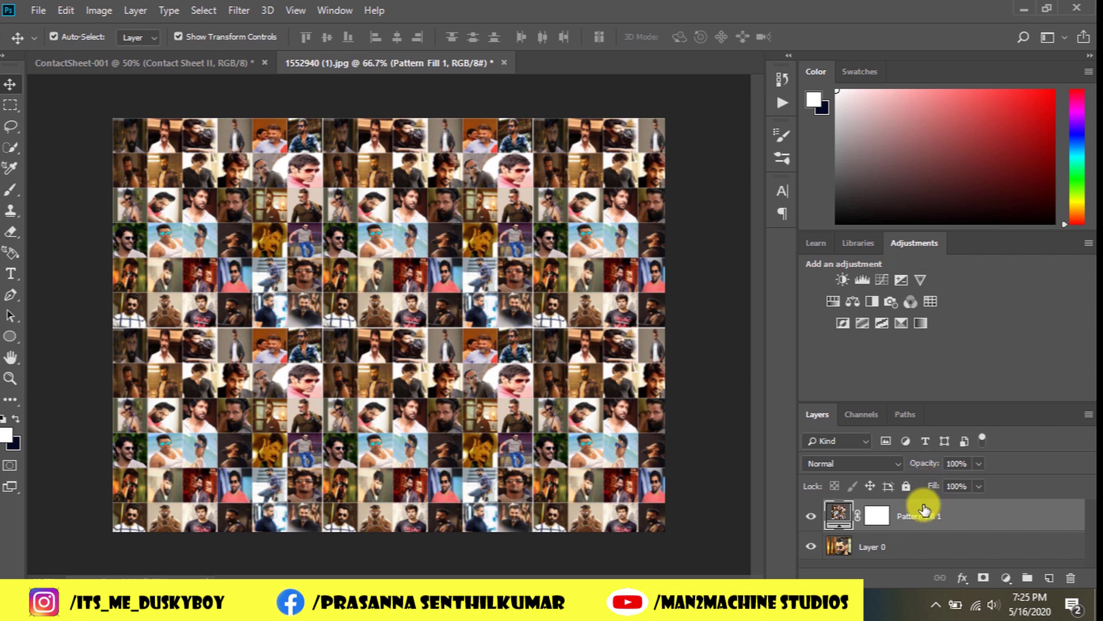
pyautogui.click(843, 460)
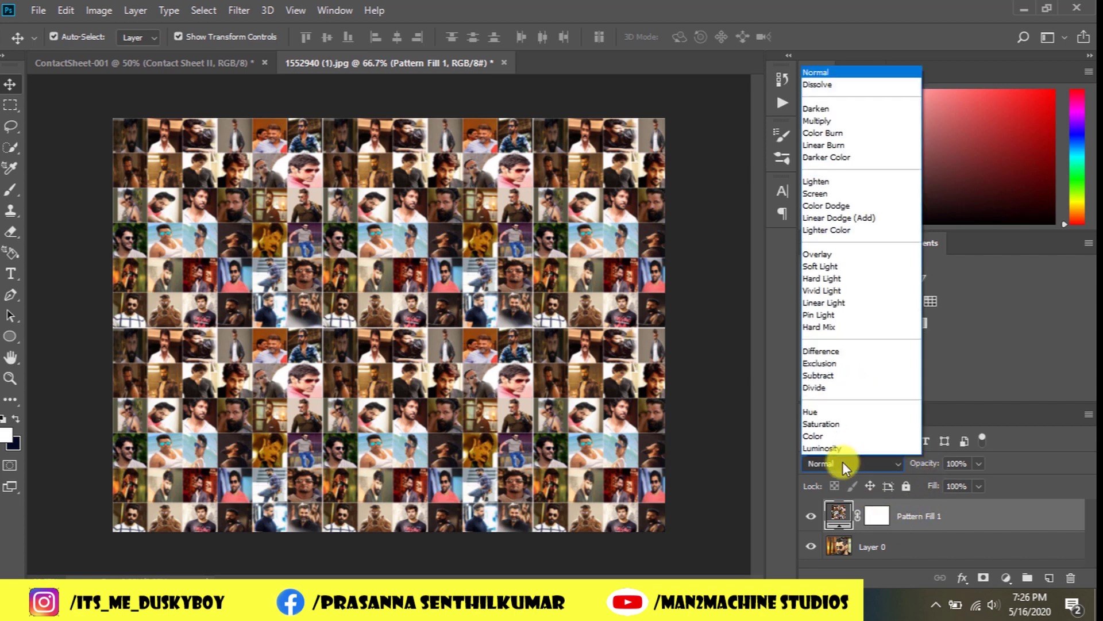
pyautogui.click(838, 255)
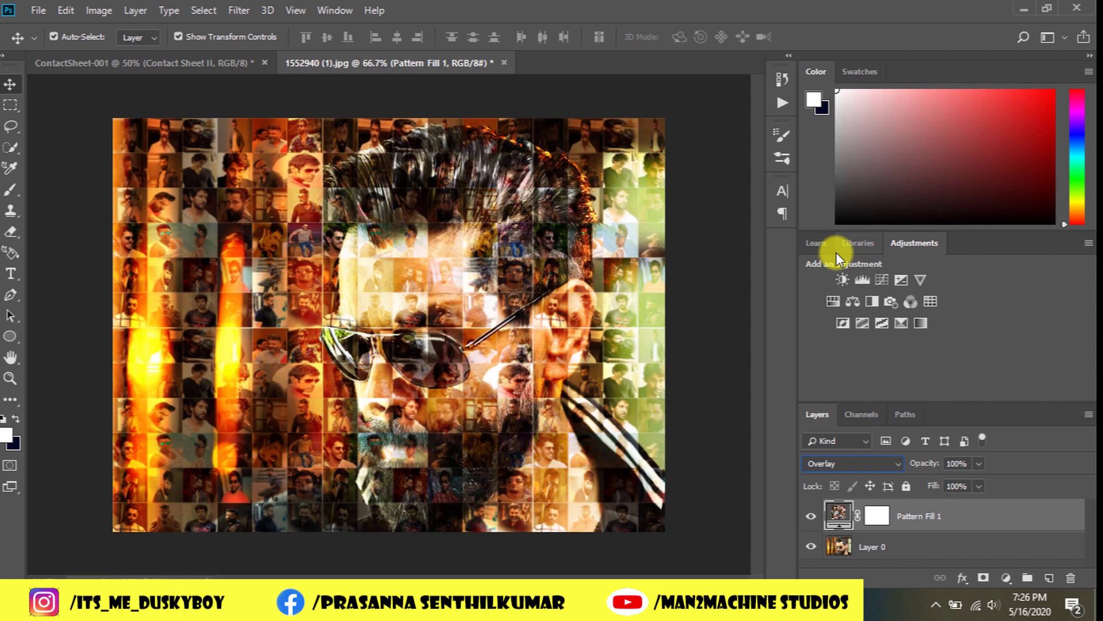
# Add a Black & White adjustment layer clipped to the pattern fill layer and set its opacity to 74%
pyautogui.click(1008, 577)
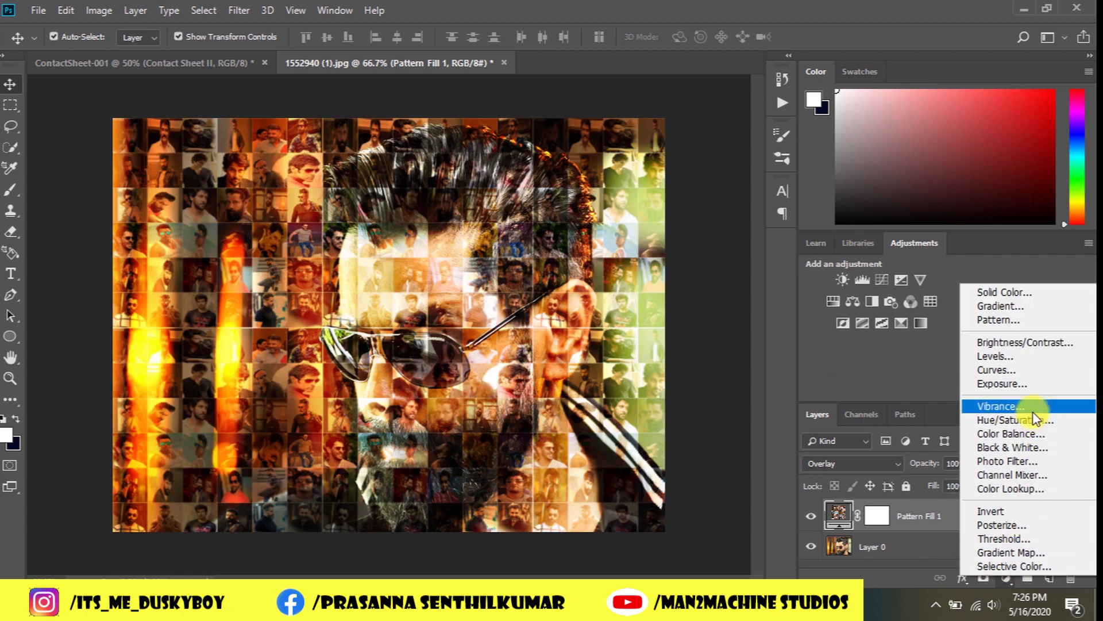
pyautogui.click(1032, 447)
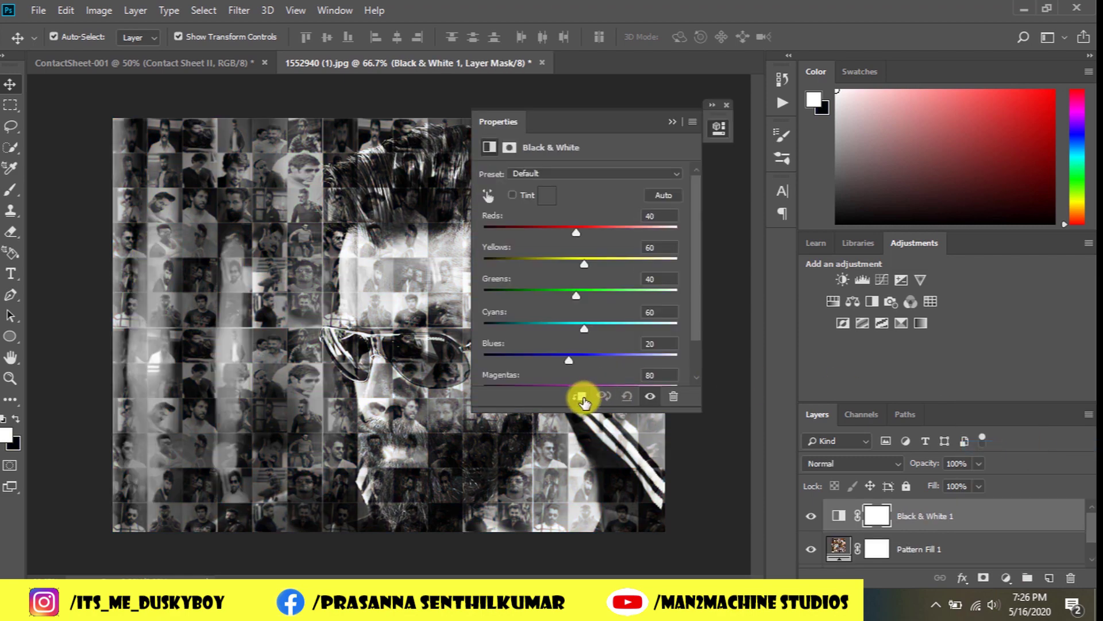
pyautogui.click(582, 398)
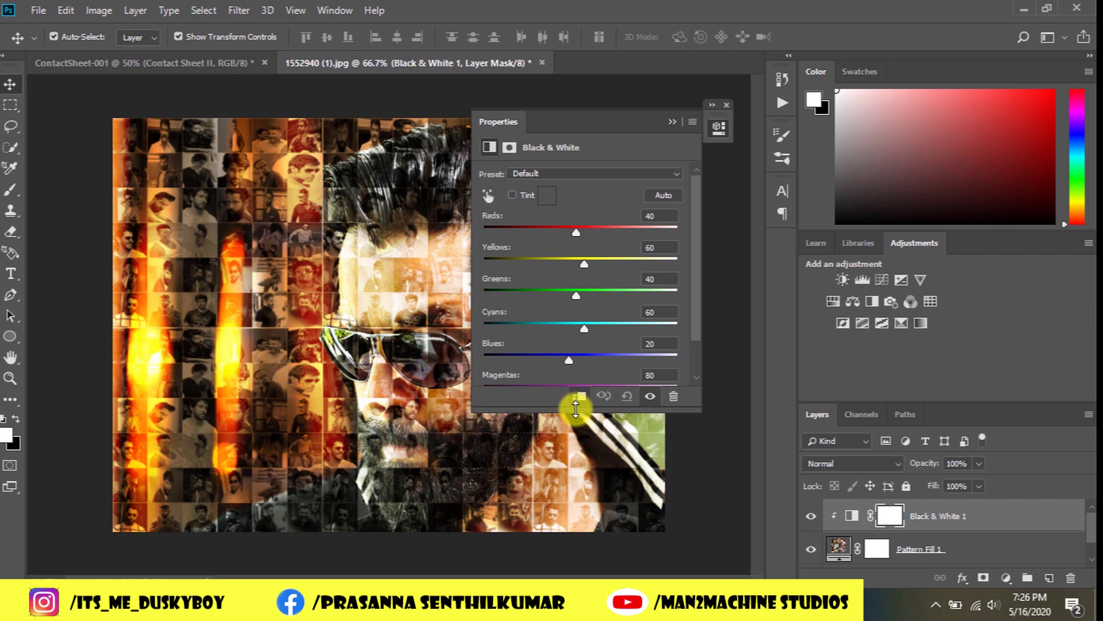
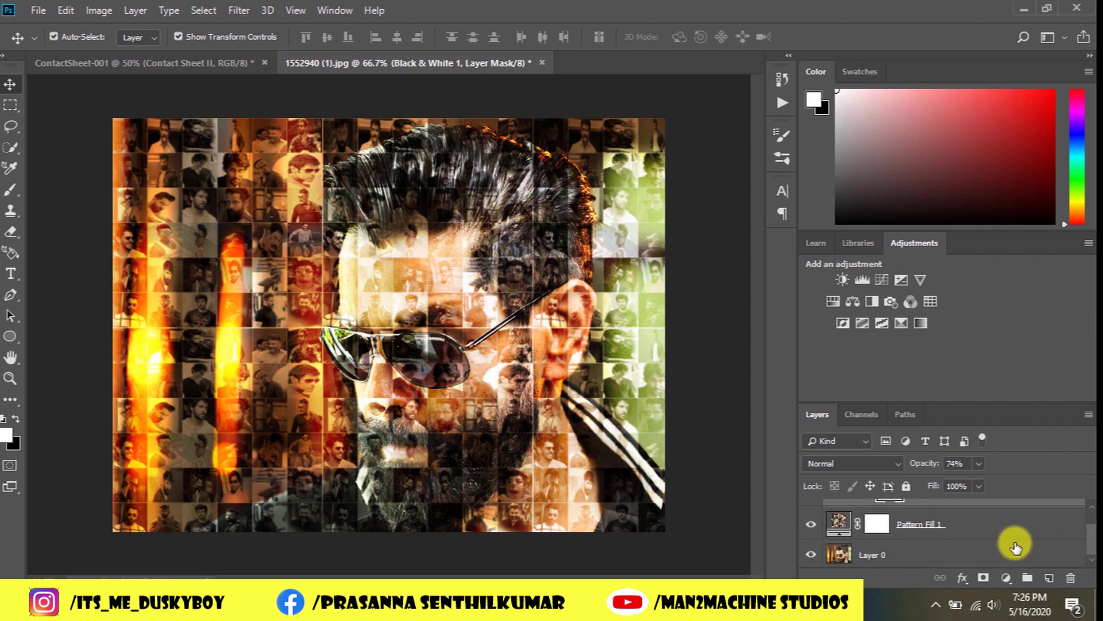
# Add a Hue/Saturation adjustment layer directly above the portrait layer and raise its saturation slightly
pyautogui.click(1017, 547)
pyautogui.click(1010, 577)
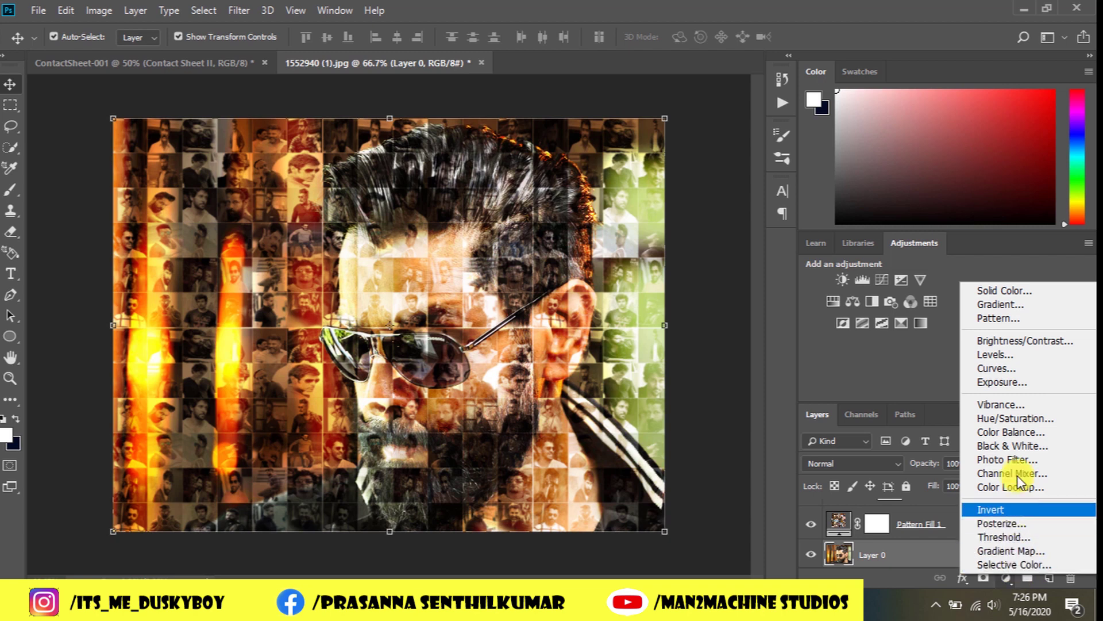
pyautogui.click(1017, 417)
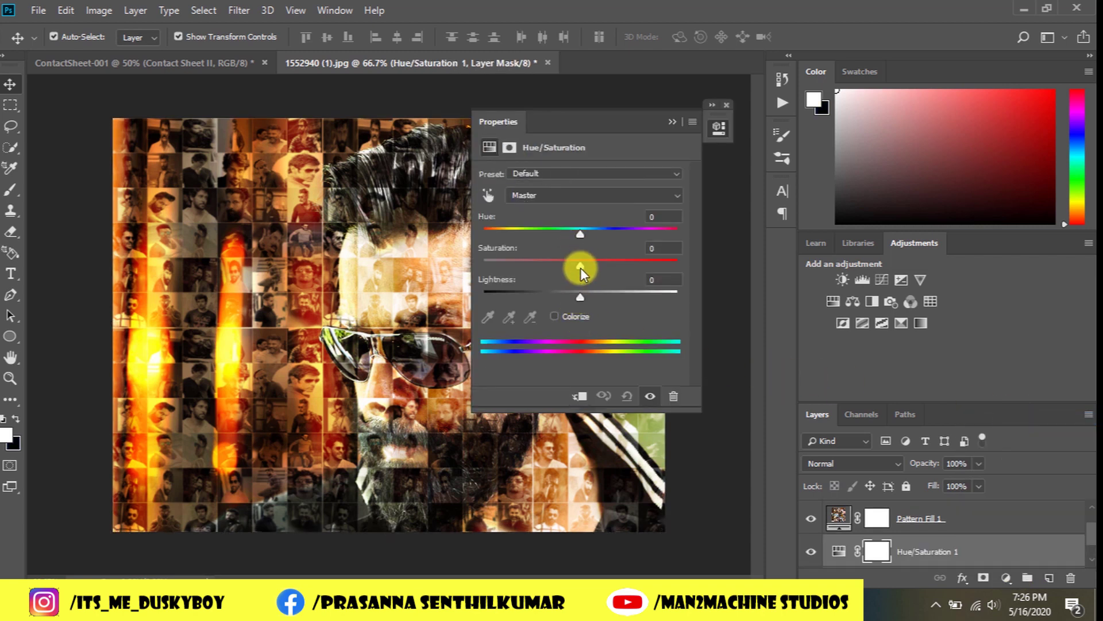
pyautogui.moveTo(580, 268); pyautogui.dragTo(598, 270)
pyautogui.click(725, 106)
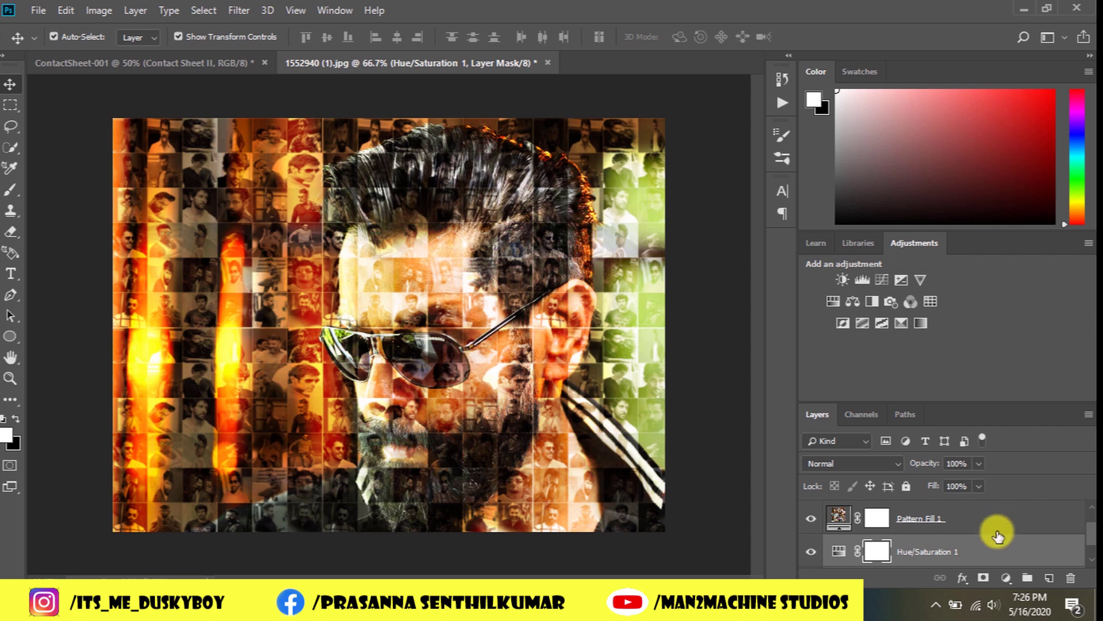
# Add a Vibrance adjustment layer above the Hue/Saturation layer with vibrance set to +25
pyautogui.click(1006, 579)
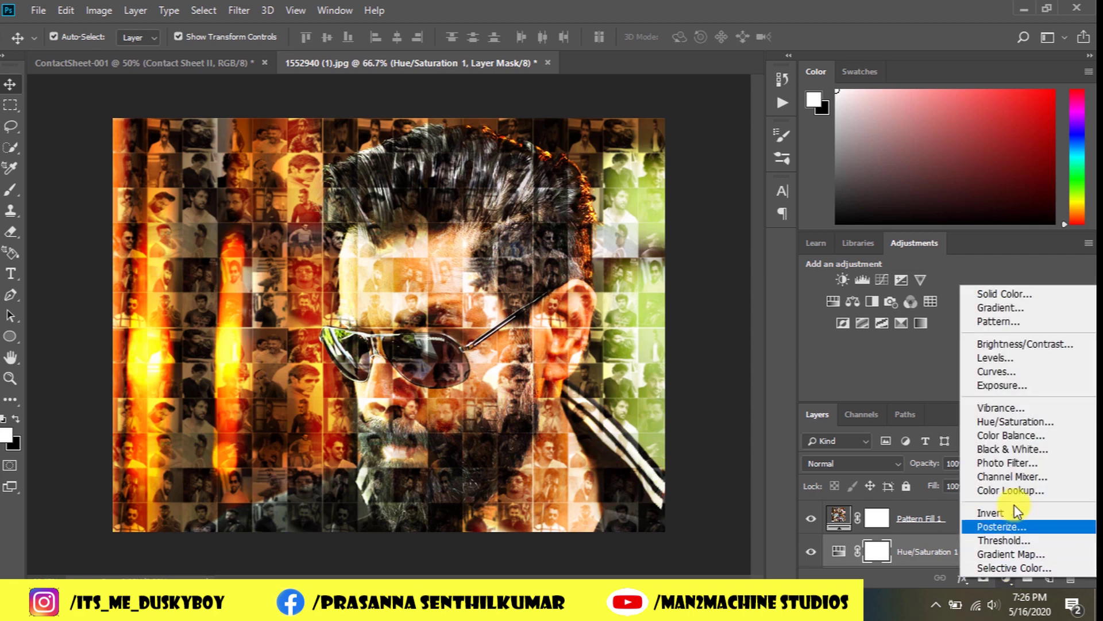
pyautogui.click(1013, 406)
pyautogui.moveTo(579, 193); pyautogui.dragTo(605, 188)
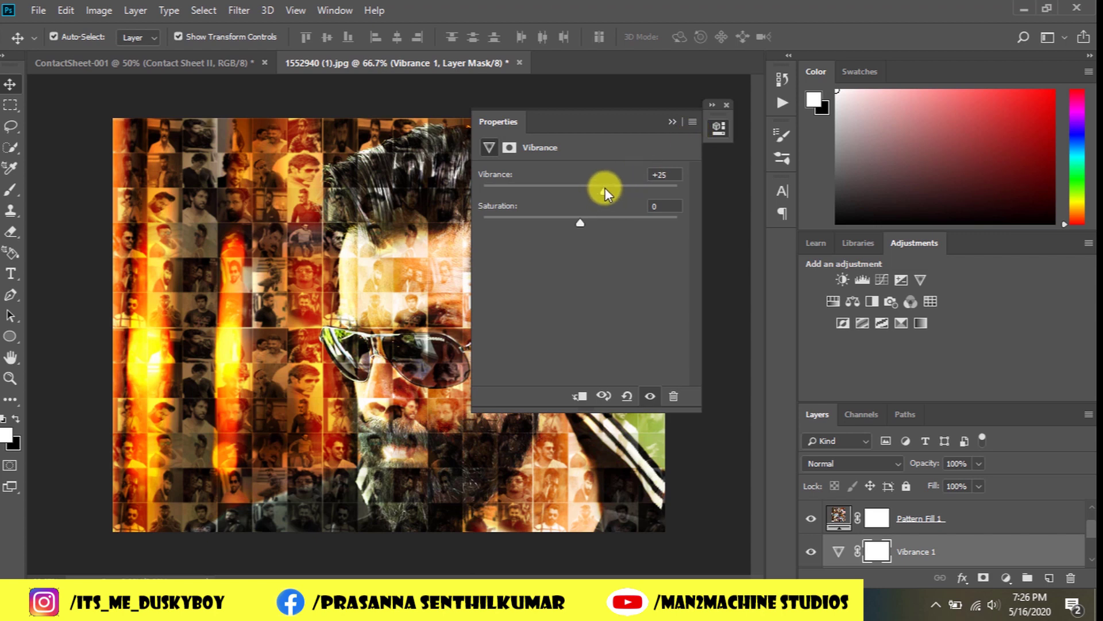
pyautogui.click(725, 105)
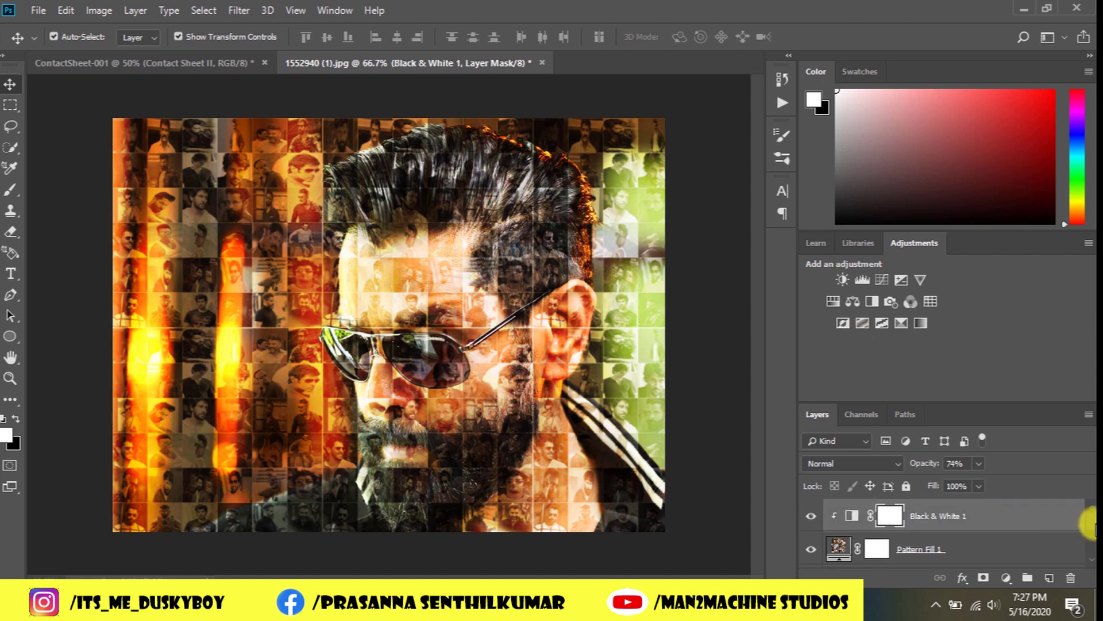
# Select all layers from the Black & White adjustment down to the portrait and merge them into one layer
pyautogui.scroll(-3, 1089, 524)
pyautogui.click(1013, 558)
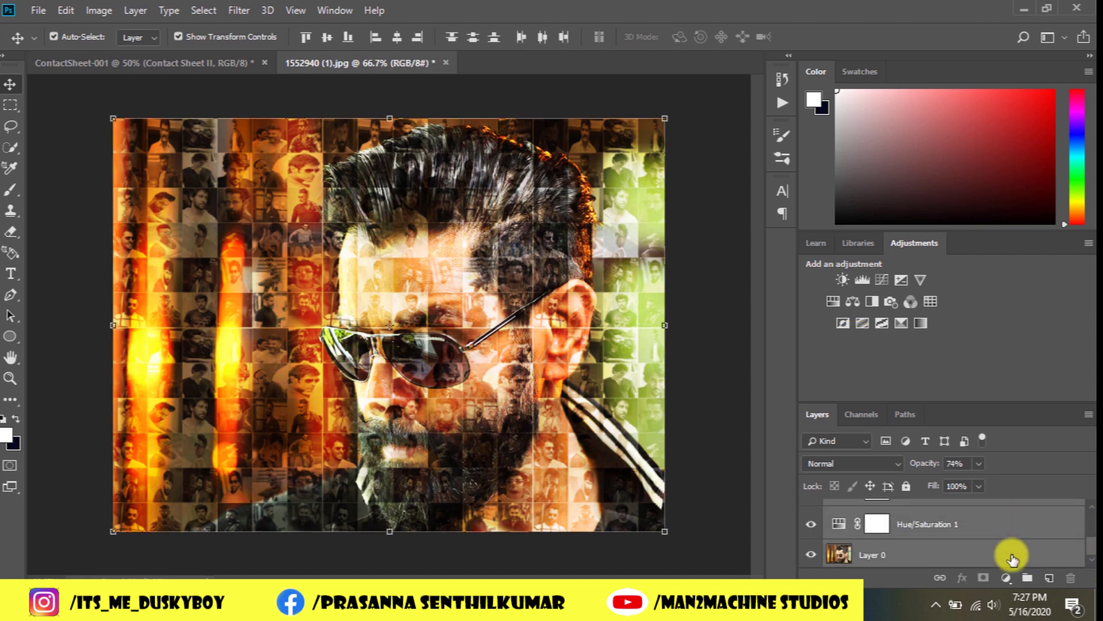
pyautogui.rightClick(1013, 558)
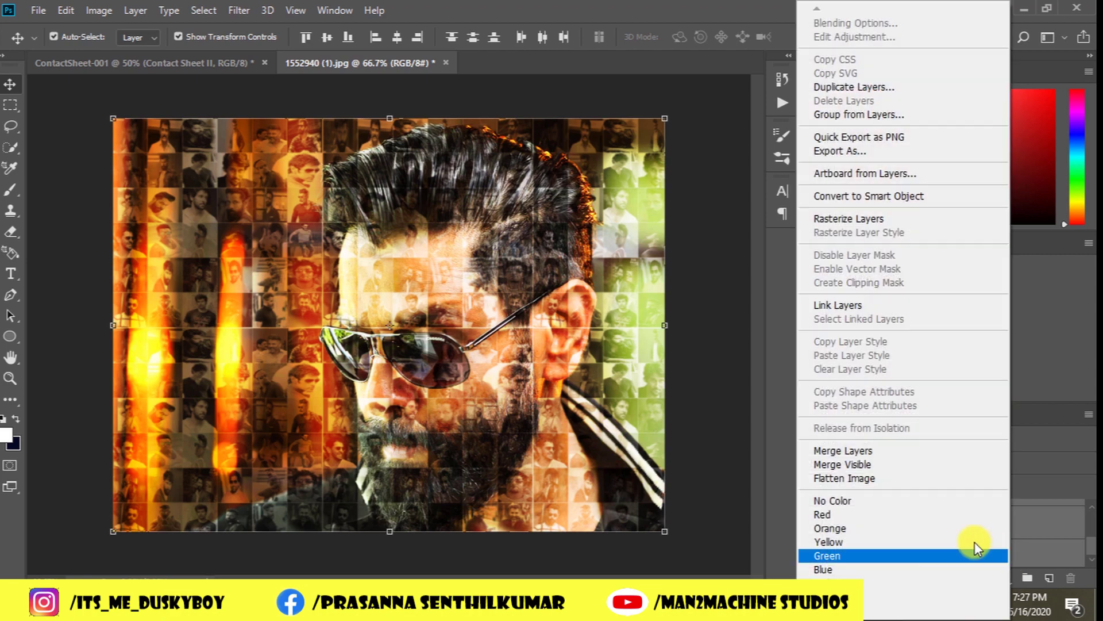
pyautogui.click(887, 452)
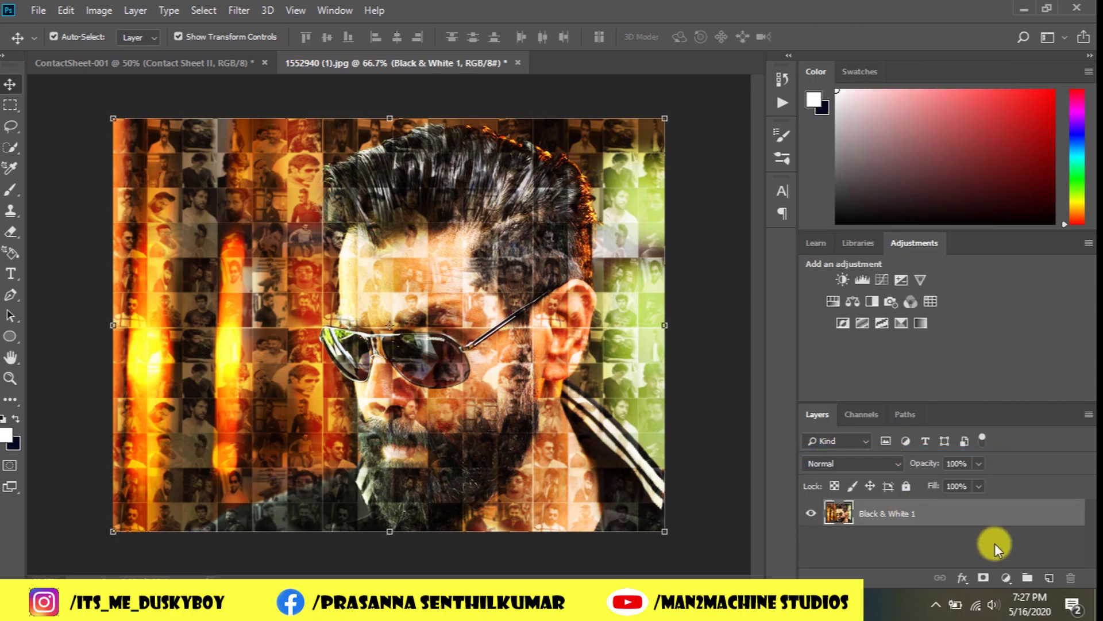
# Add a Levels adjustment layer above the merged mosaic layer and set its midtone input level to 0.84
pyautogui.click(1008, 577)
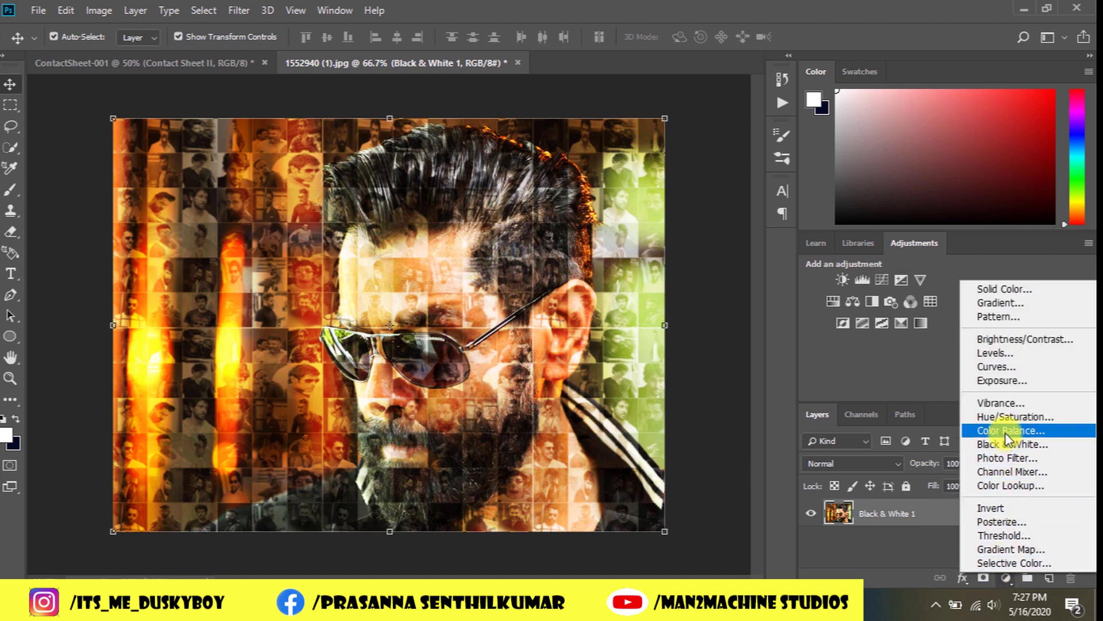
pyautogui.click(999, 353)
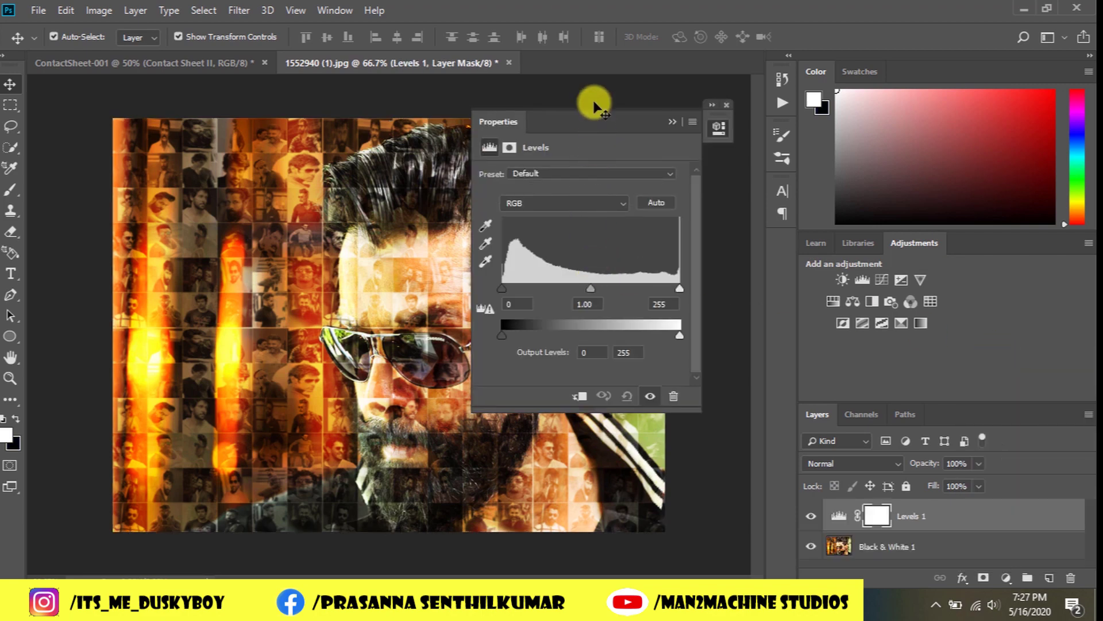
pyautogui.moveTo(596, 108); pyautogui.dragTo(835, 117)
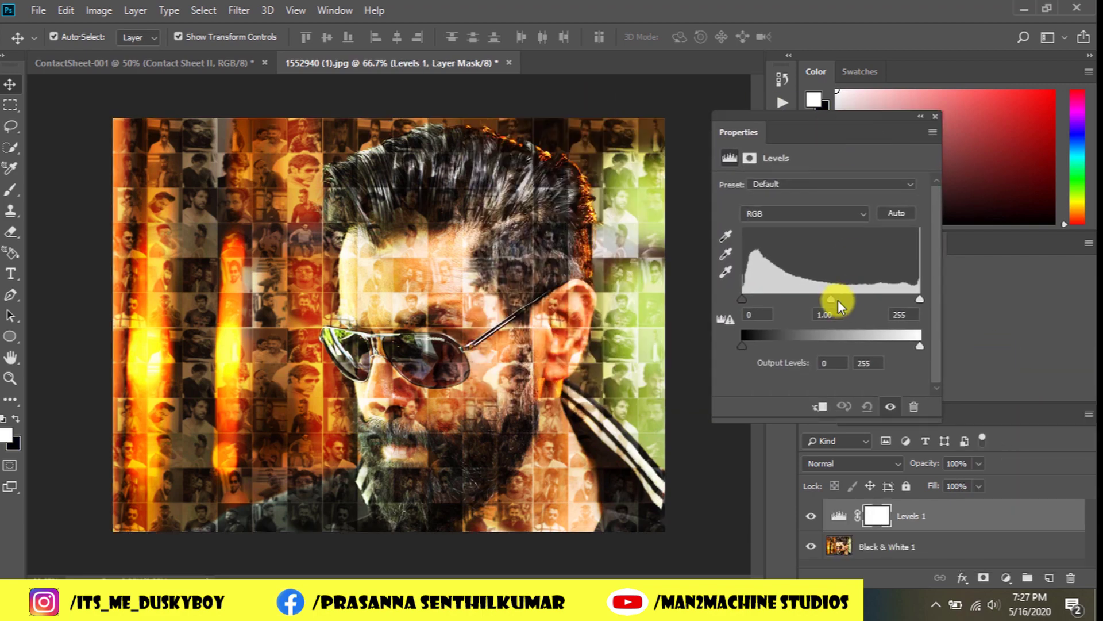
pyautogui.moveTo(830, 296)
pyautogui.mouseDown()
pyautogui.moveTo(821, 297)
pyautogui.moveTo(834, 297)
pyautogui.mouseUp()
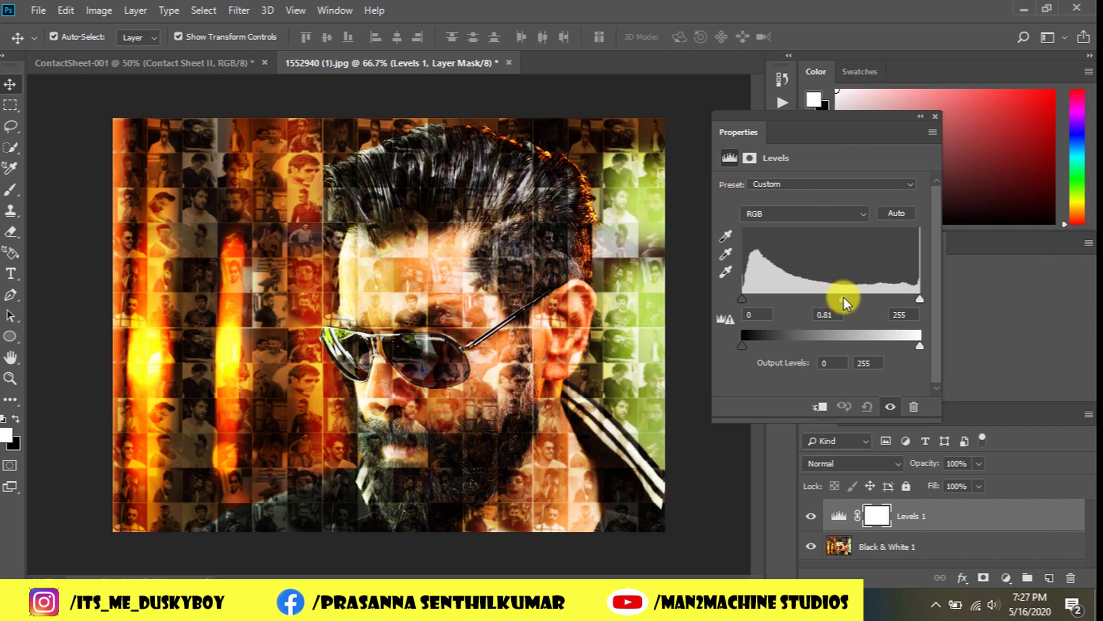
pyautogui.moveTo(844, 297)
pyautogui.mouseDown()
pyautogui.moveTo(853, 299)
pyautogui.moveTo(844, 297)
pyautogui.mouseUp()
# Set the Levels layer's shadow input level to 7 and lower its highlight input level slightly
pyautogui.moveTo(745, 301)
pyautogui.mouseDown()
pyautogui.moveTo(757, 301)
pyautogui.moveTo(739, 301)
pyautogui.mouseUp()
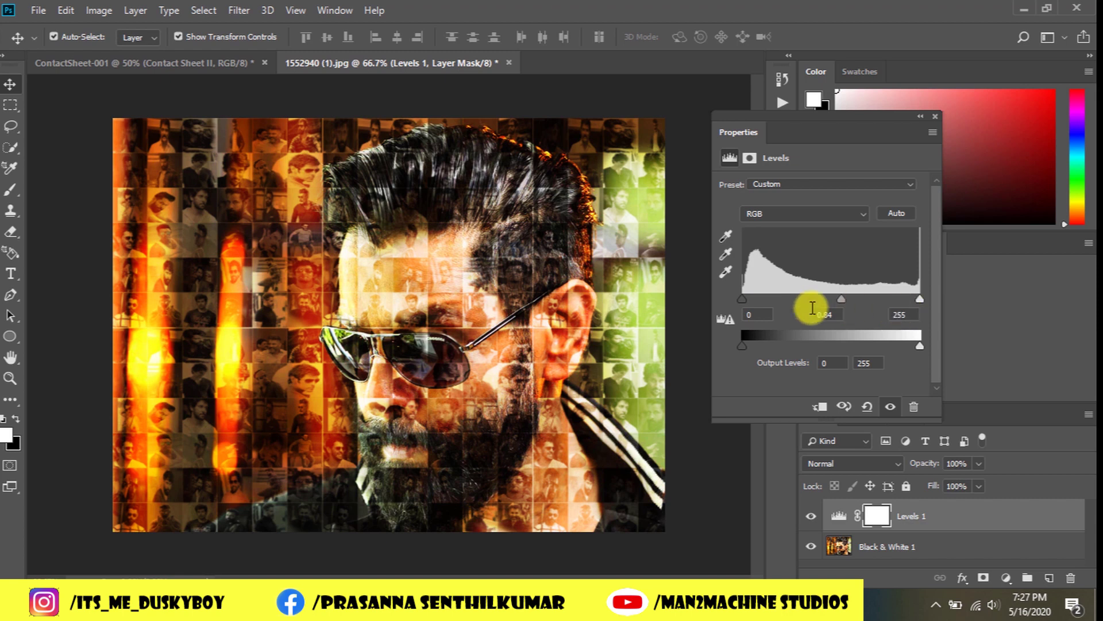
pyautogui.moveTo(744, 297); pyautogui.dragTo(747, 296)
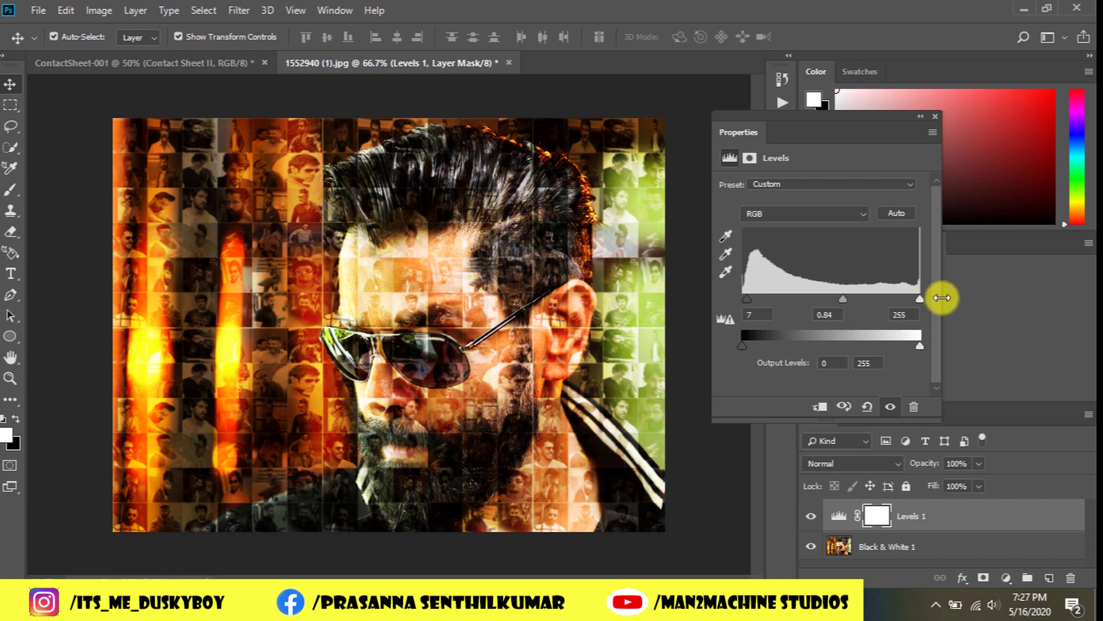
pyautogui.moveTo(920, 300)
pyautogui.mouseDown()
pyautogui.moveTo(886, 298)
pyautogui.moveTo(936, 291)
pyautogui.moveTo(913, 294)
pyautogui.mouseUp()
pyautogui.click(935, 115)
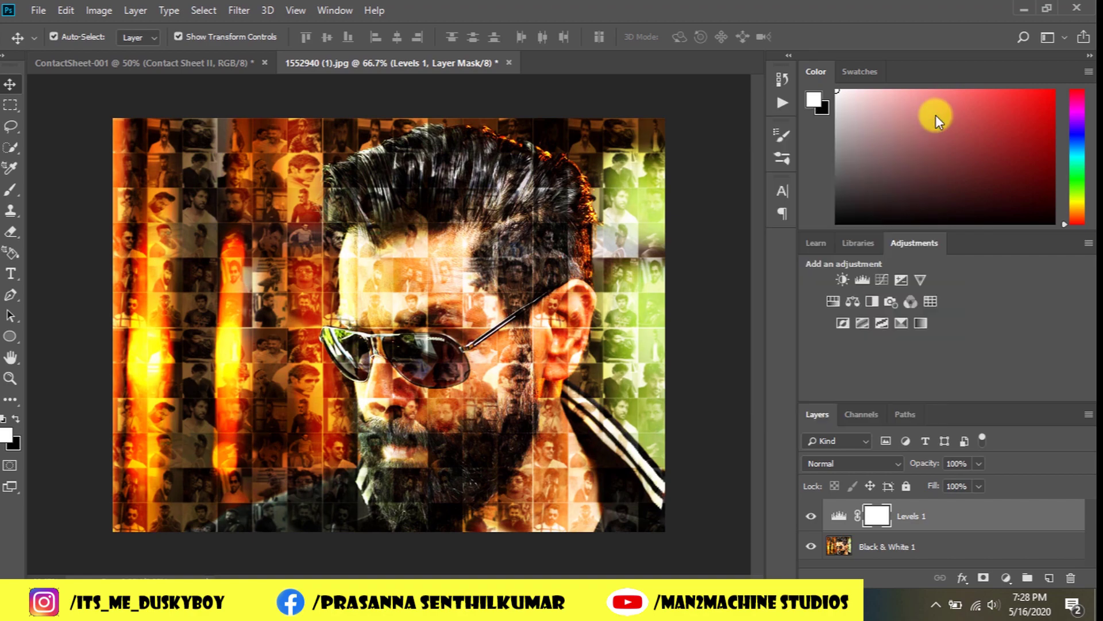